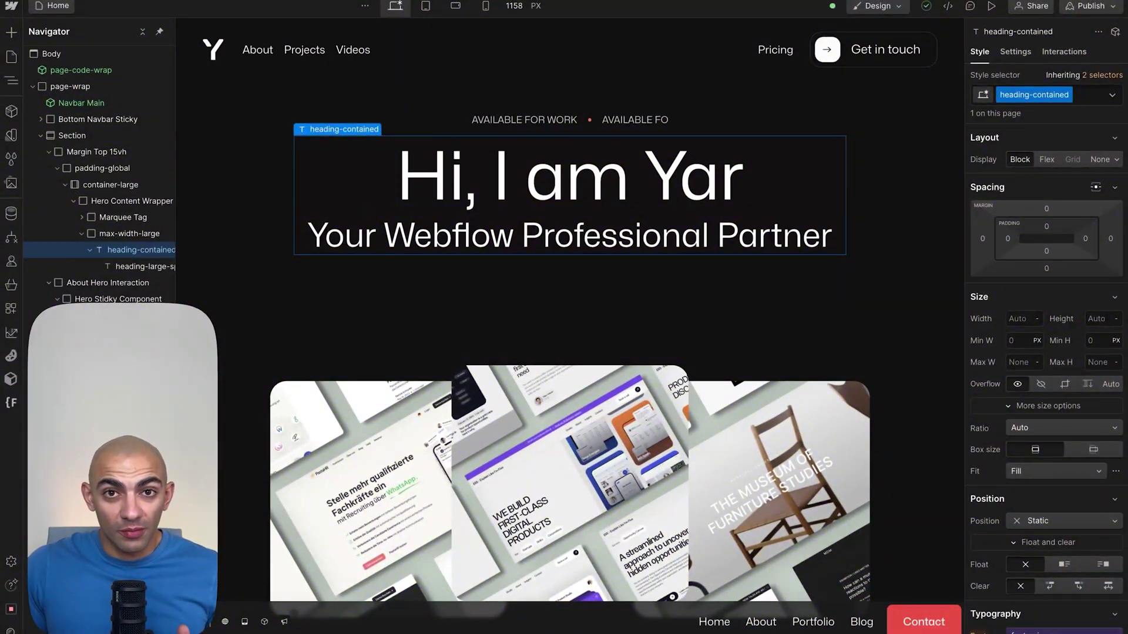
Step: Open the shortcuts cheatsheet, wrap the hero heading in three div blocks, then unwrap them
{"action": "key", "text": "shift+question"}
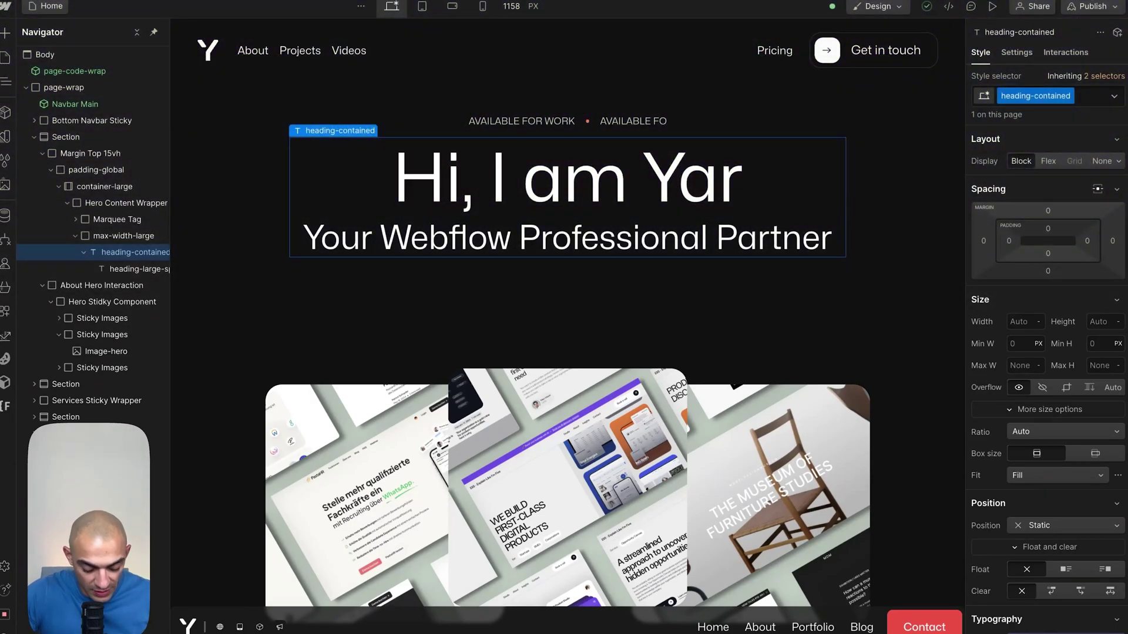
{"action": "key", "text": "ctrl+alt+g"}
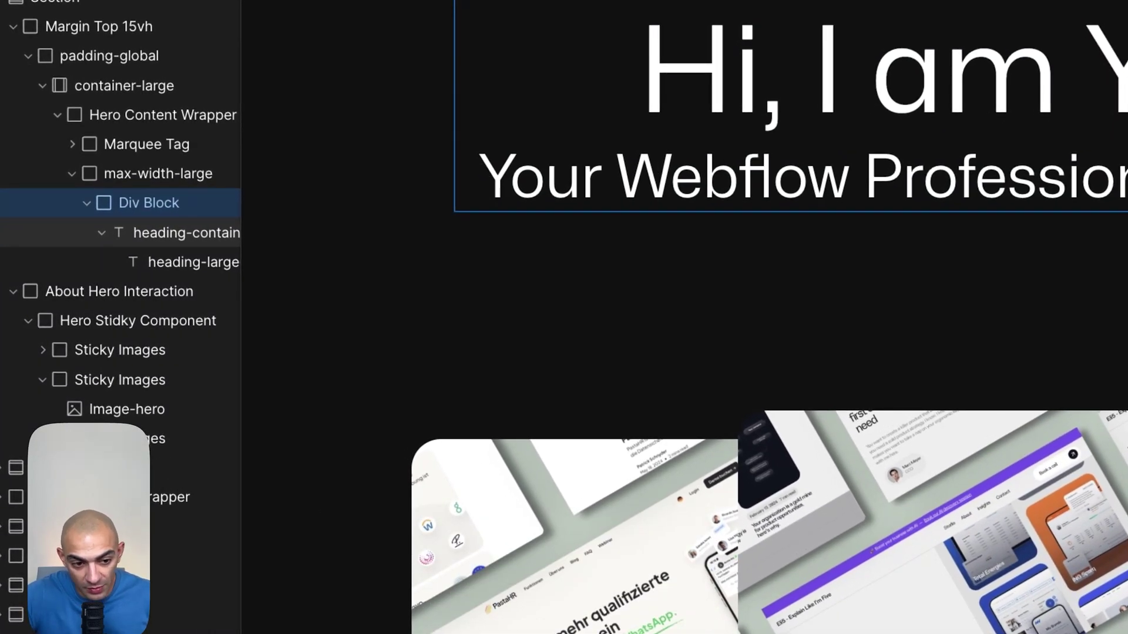
{"action": "key", "text": "ctrl+alt+g"}
{"action": "key", "text": "ctrl+alt+g"}
{"action": "key", "text": "ctrl+alt+g"}
{"action": "key", "text": "ctrl+alt+g"}
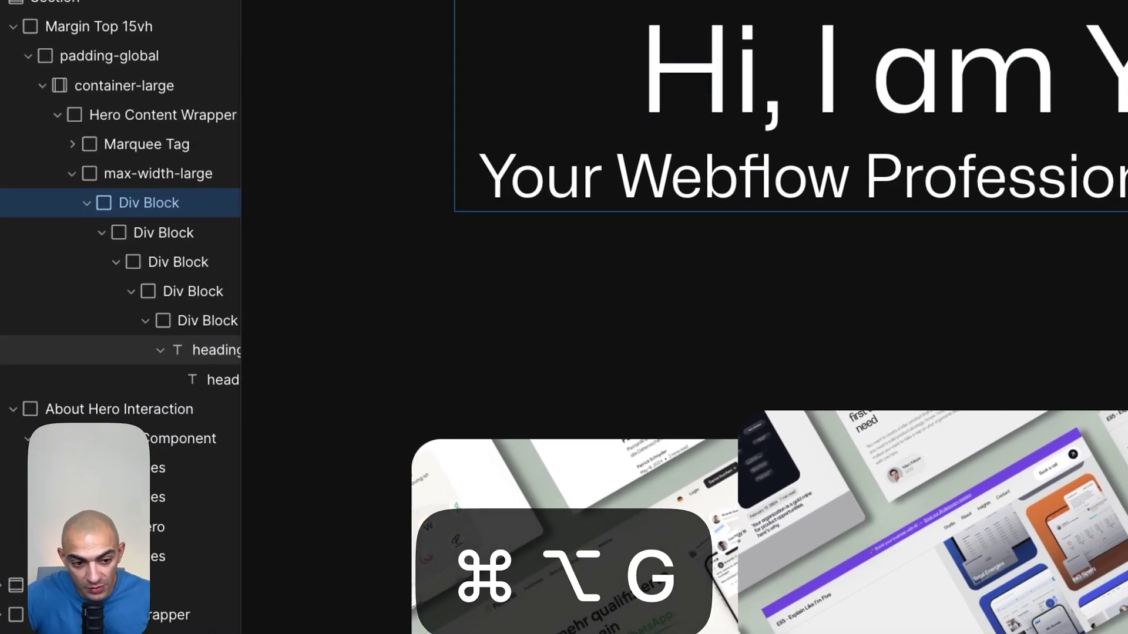
{"action": "key", "text": "ctrl+alt+g"}
{"action": "key", "text": "ctrl+alt+g"}
{"action": "key", "text": "ctrl+alt+g"}
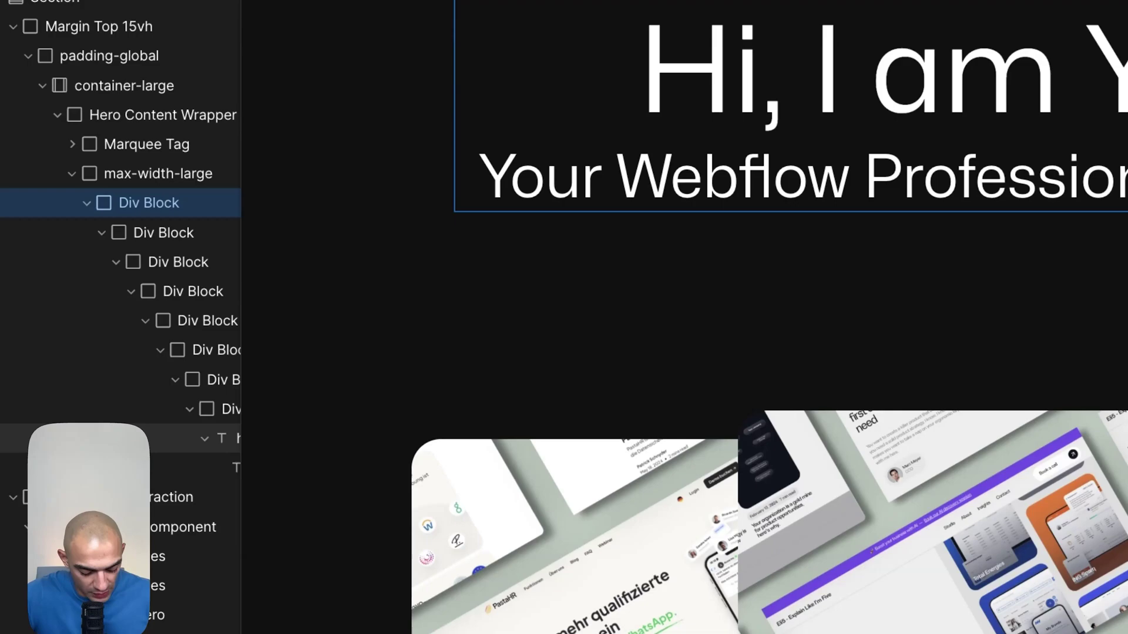
{"action": "key", "text": "ctrl+shift+g"}
{"action": "key", "text": "ctrl+shift+g"}
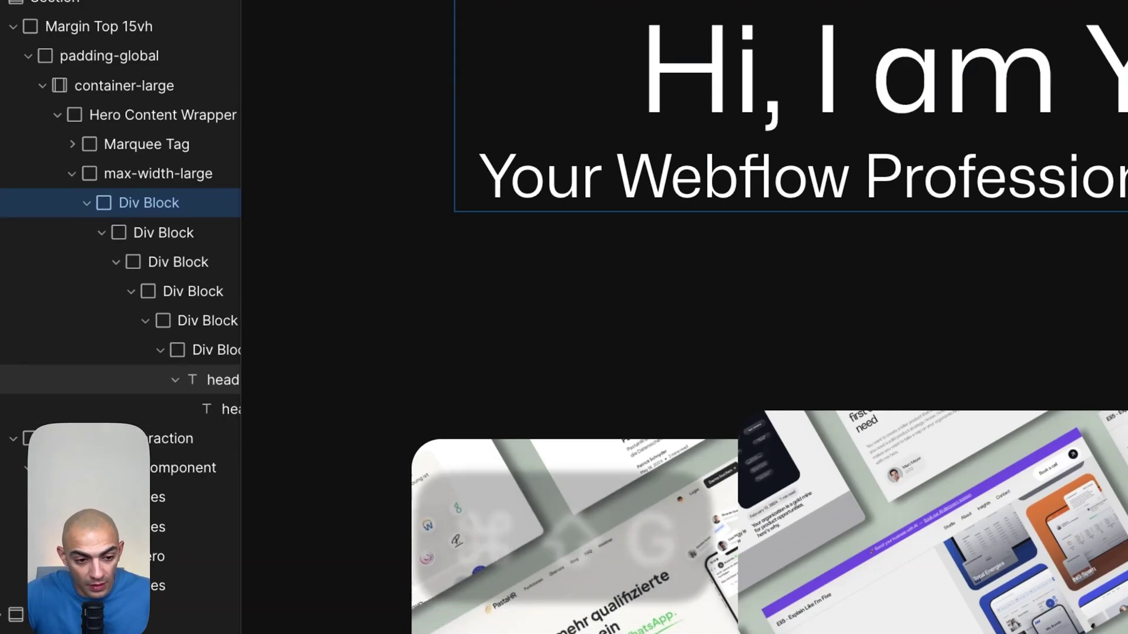
{"action": "key", "text": "ctrl+shift+g"}
{"action": "key", "text": "ctrl+shift+g"}
{"action": "key", "text": "ctrl+shift+g"}
{"action": "key", "text": "ctrl+shift+g"}
{"action": "key", "text": "ctrl+shift+g"}
{"action": "key", "text": "ctrl+shift+g"}
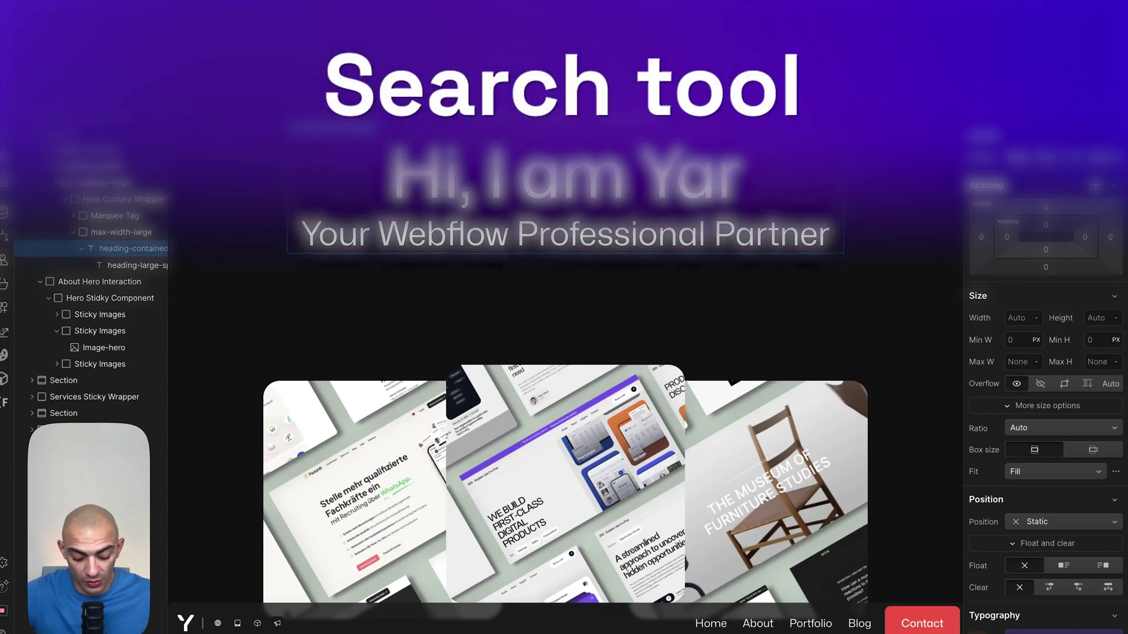
Step: Insert an Image element below the hero heading using the Cmd+E search
{"action": "key", "text": "super+e"}
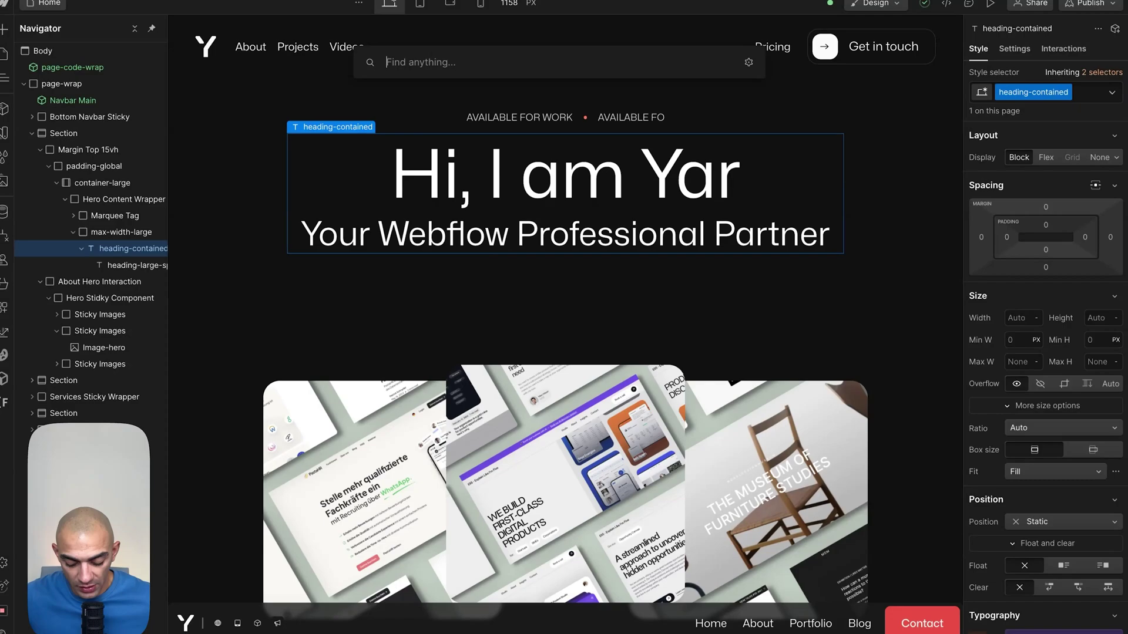
{"action": "key", "text": "Escape"}
{"action": "key", "text": "super+k"}
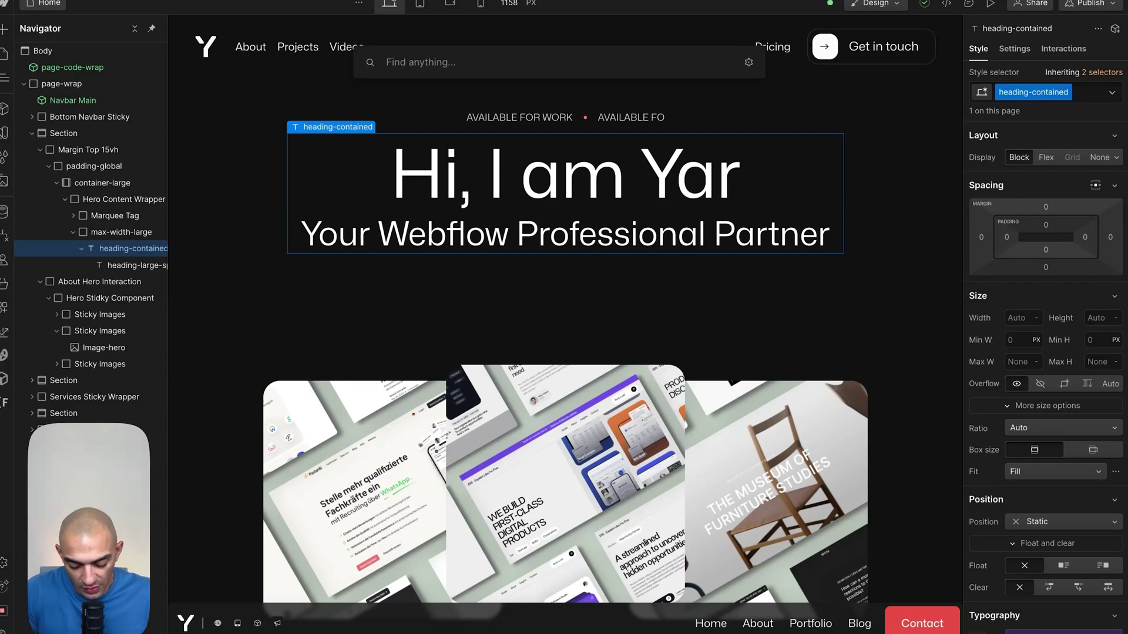
{"action": "type", "text": "image"}
{"action": "key", "text": "Return"}
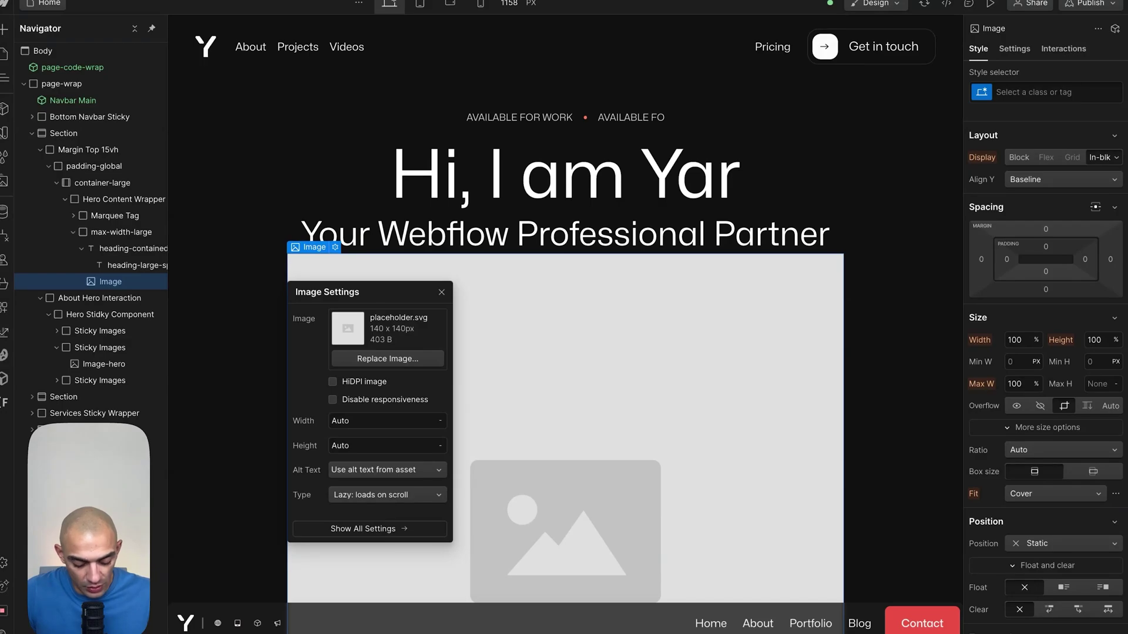
Step: Insert a Button below the image, select max-width-large, then undo the button
{"action": "key", "text": "super+e"}
{"action": "type", "text": "but"}
{"action": "key", "text": "Return"}
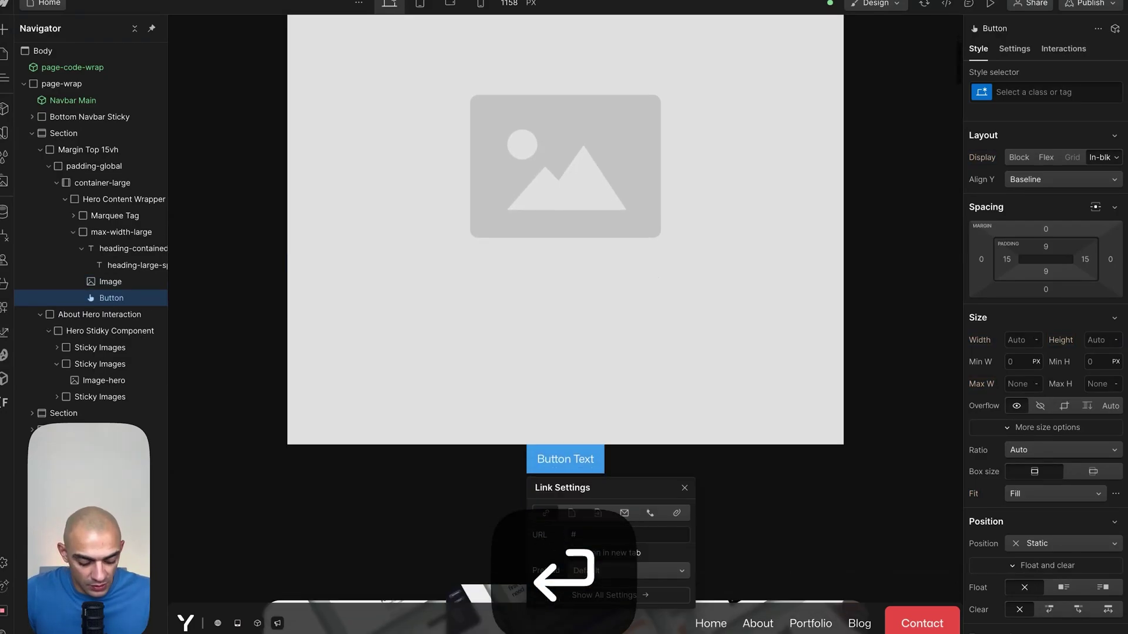
{"action": "key", "text": "super+e"}
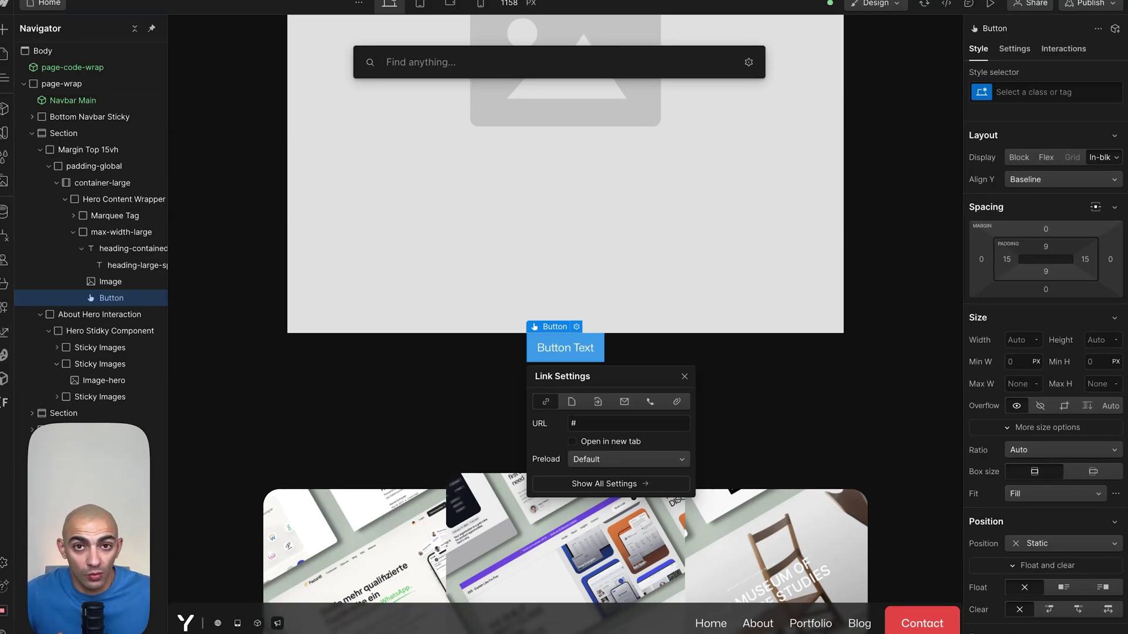
{"action": "key", "text": "Escape"}
{"action": "key", "text": "super+Up"}
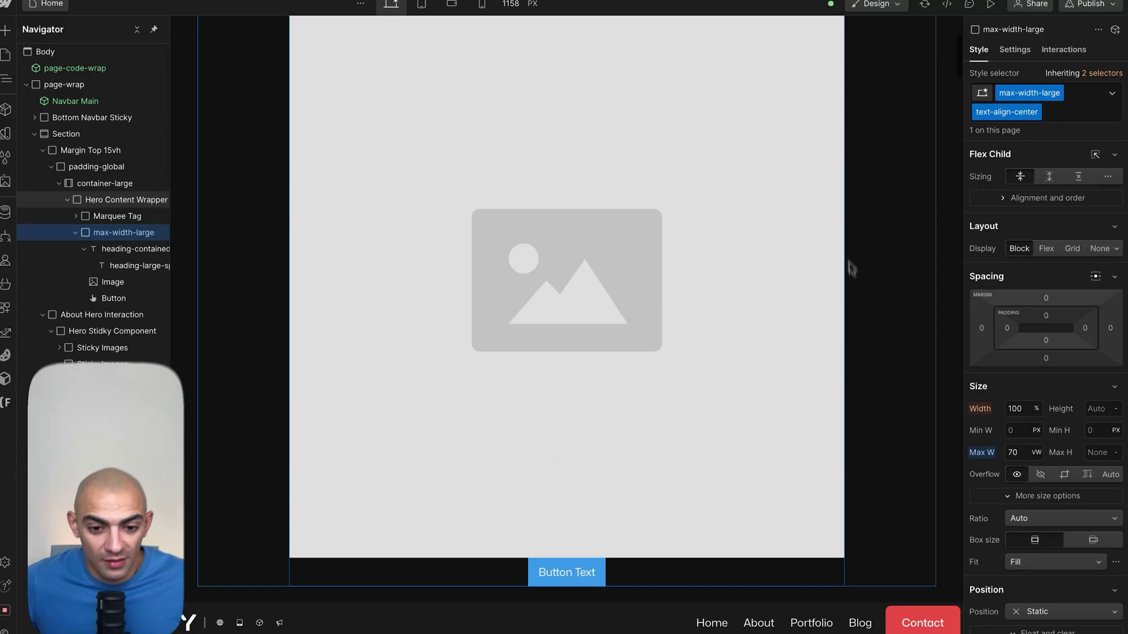
{"action": "key", "text": "super+z"}
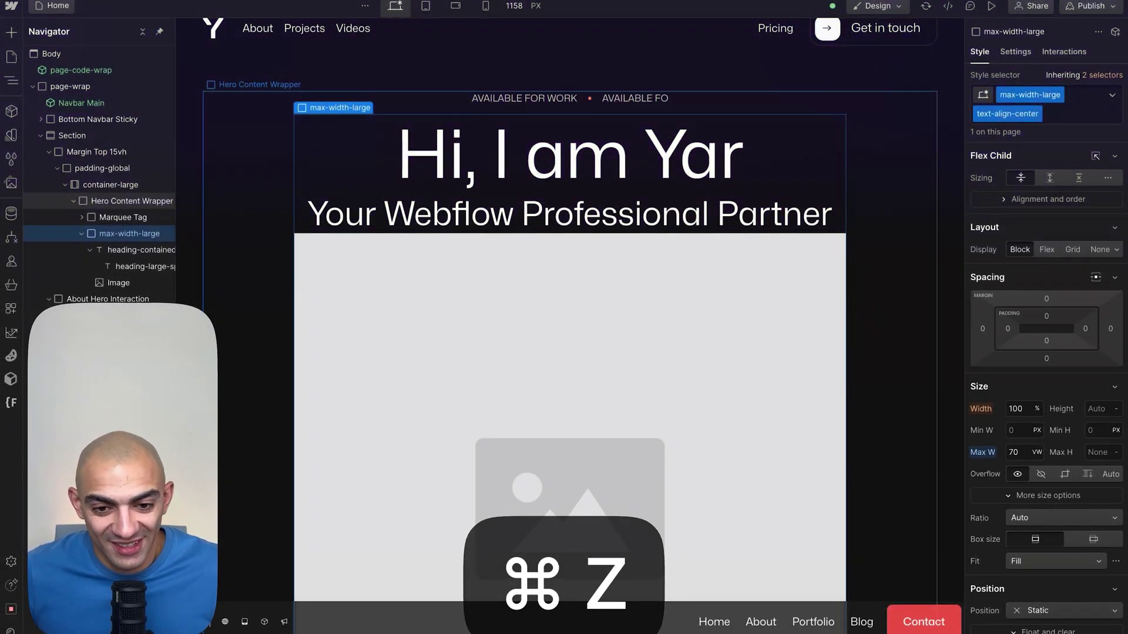
Step: Undo the image and select the max-width-large block around the heading
{"action": "key", "text": "super+z"}
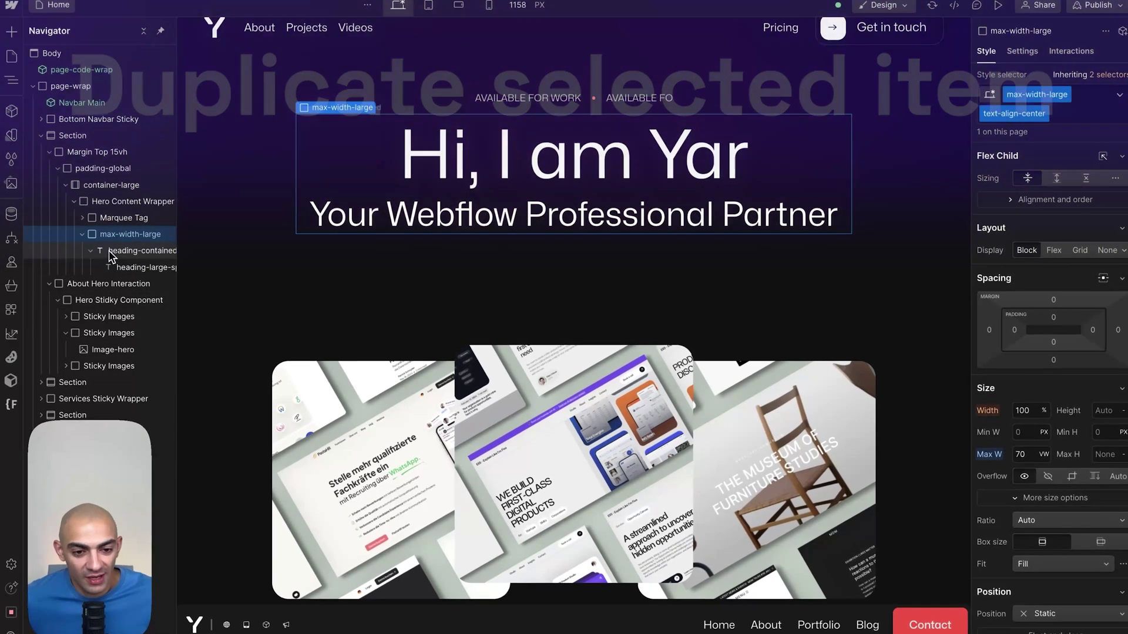
{"action": "left_click", "coordinate": [126, 252]}
{"action": "left_click", "coordinate": [129, 235]}
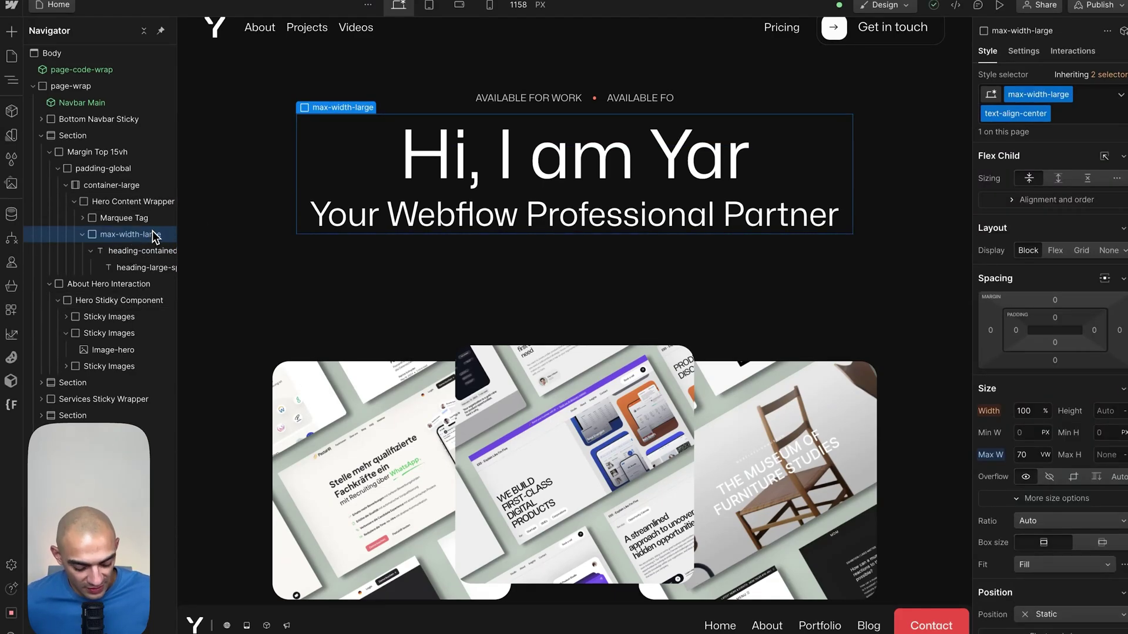
Step: Duplicate the max-width-large block twice with Cmd+D, then undo the copies
{"action": "key", "text": "super+d"}
{"action": "key", "text": "super+d"}
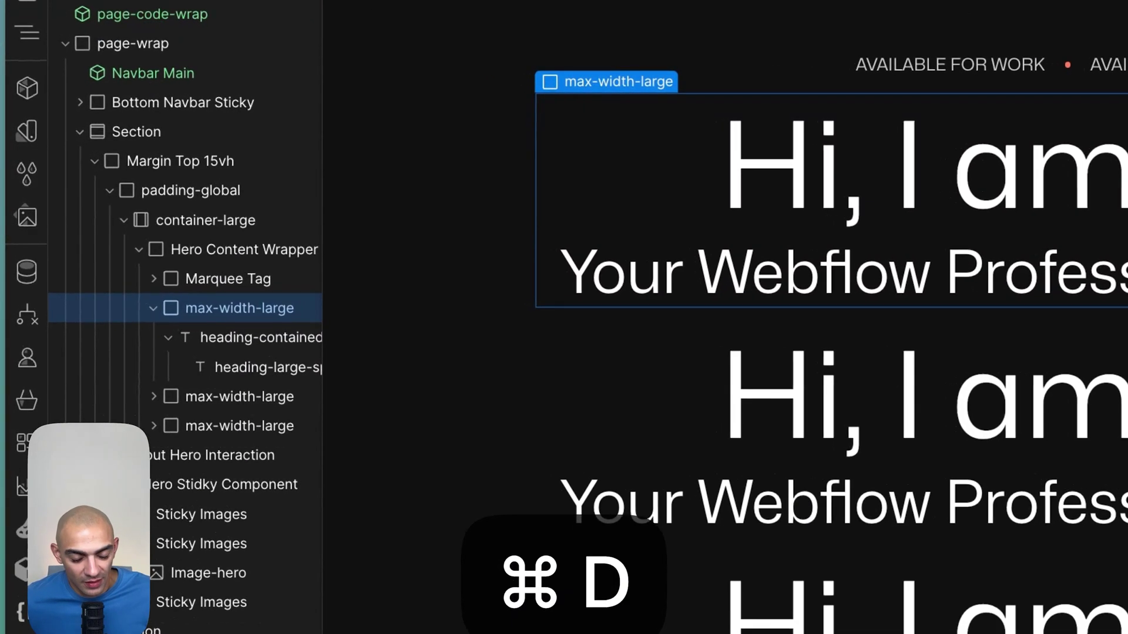
{"action": "key", "text": "super+d"}
{"action": "key", "text": "super+d"}
{"action": "key", "text": "super+d"}
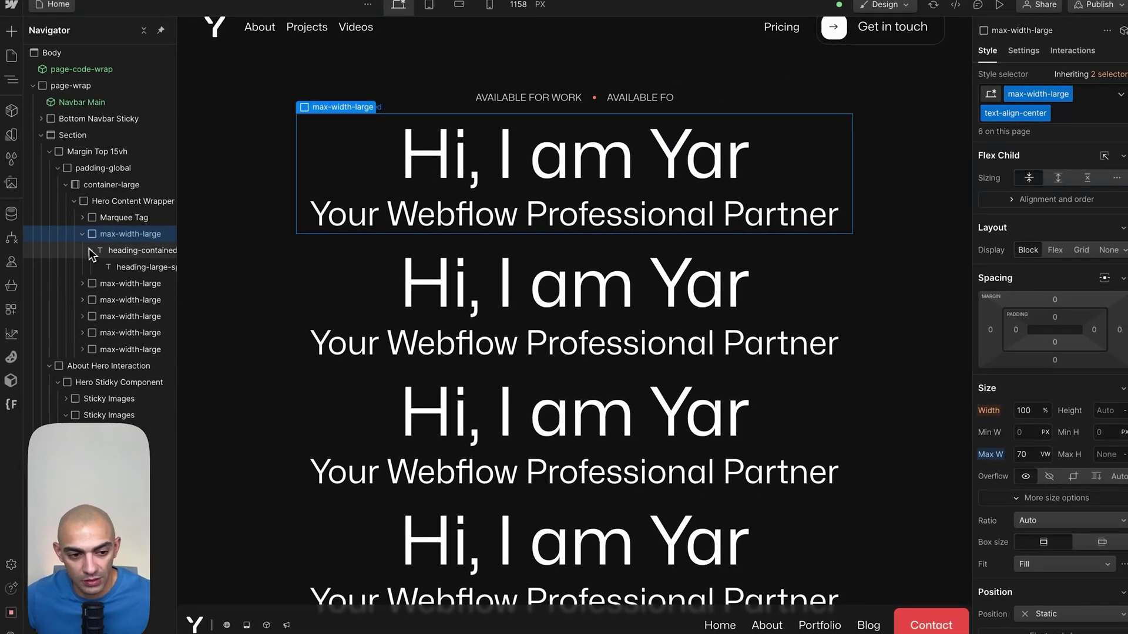
{"action": "left_click", "coordinate": [83, 235]}
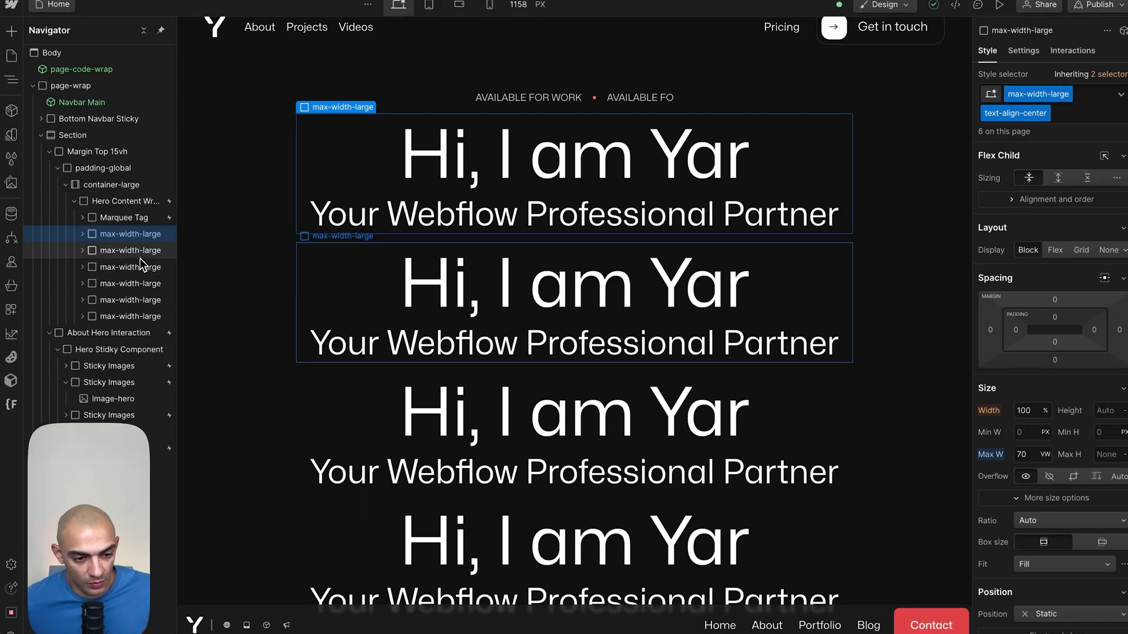
{"action": "key", "text": "super+z"}
{"action": "key", "text": "super+z"}
{"action": "key", "text": "super+z"}
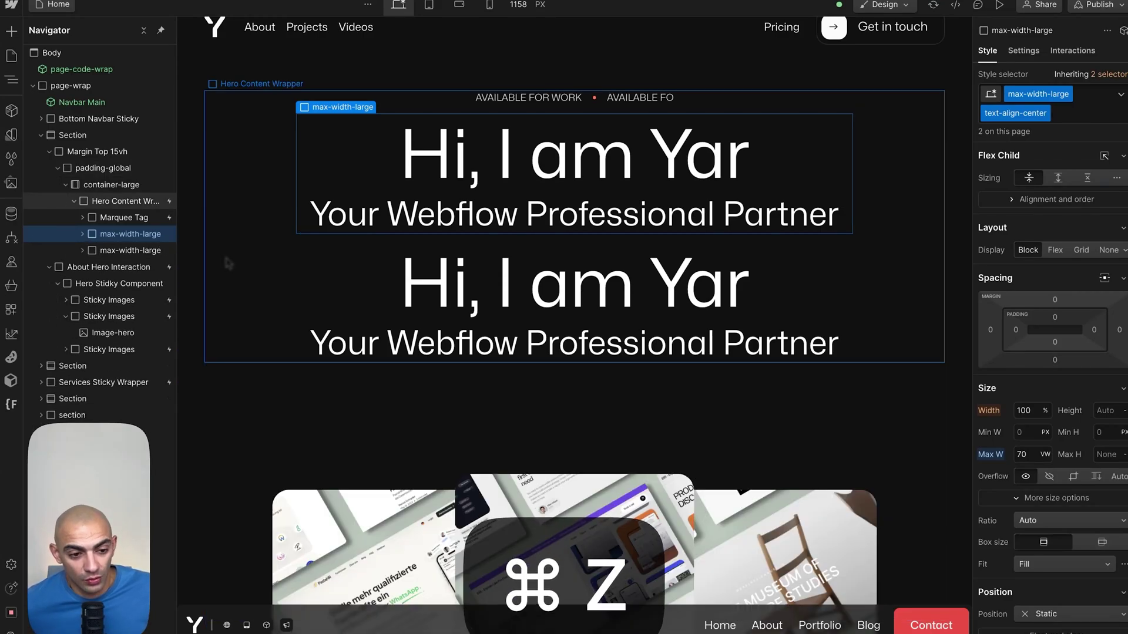
{"action": "key", "text": "super+z"}
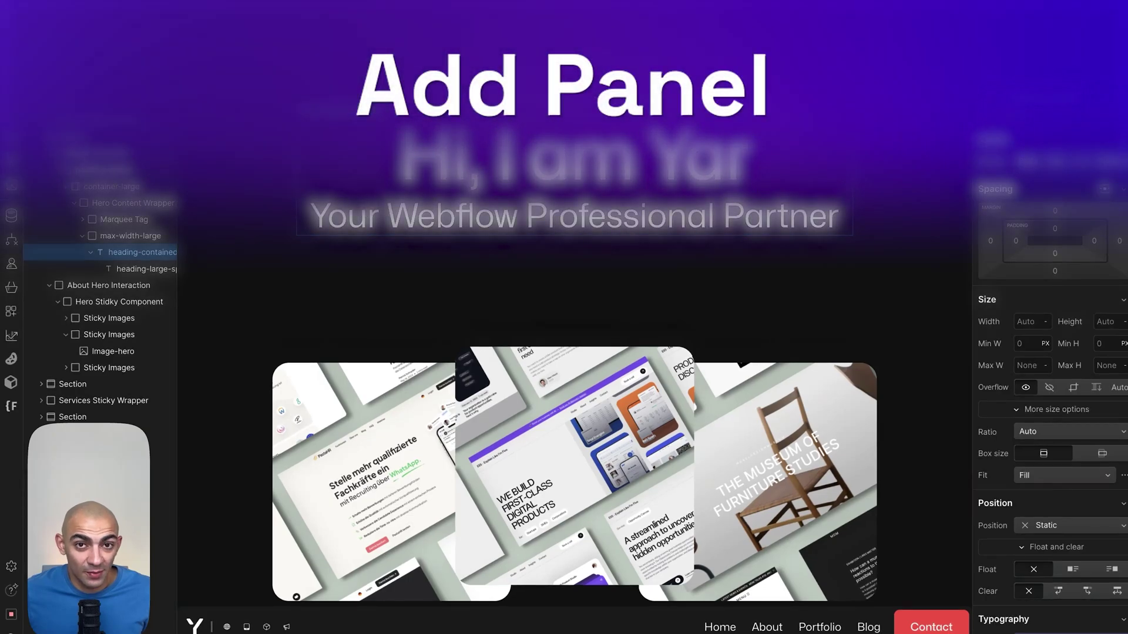
Step: Open the Add panel and switch between the Elements and Layouts libraries, ending on Elements
{"action": "key", "text": "a"}
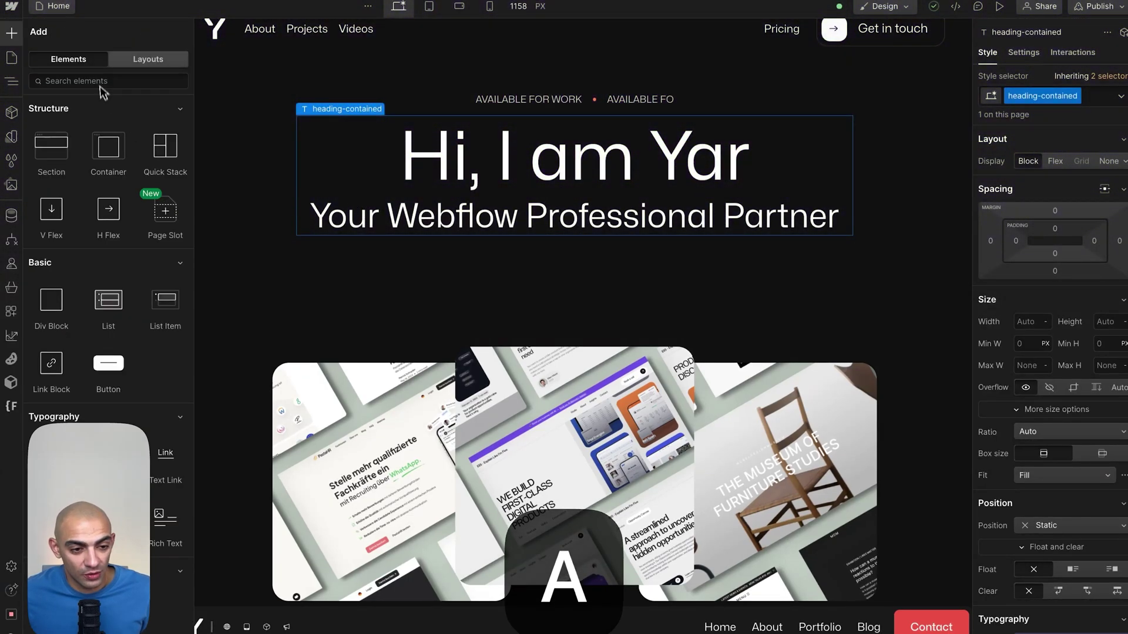
{"action": "scroll", "coordinate": [176, 394], "scroll_direction": "down", "scroll_amount": 3}
{"action": "scroll", "coordinate": [131, 282], "scroll_direction": "down", "scroll_amount": 3}
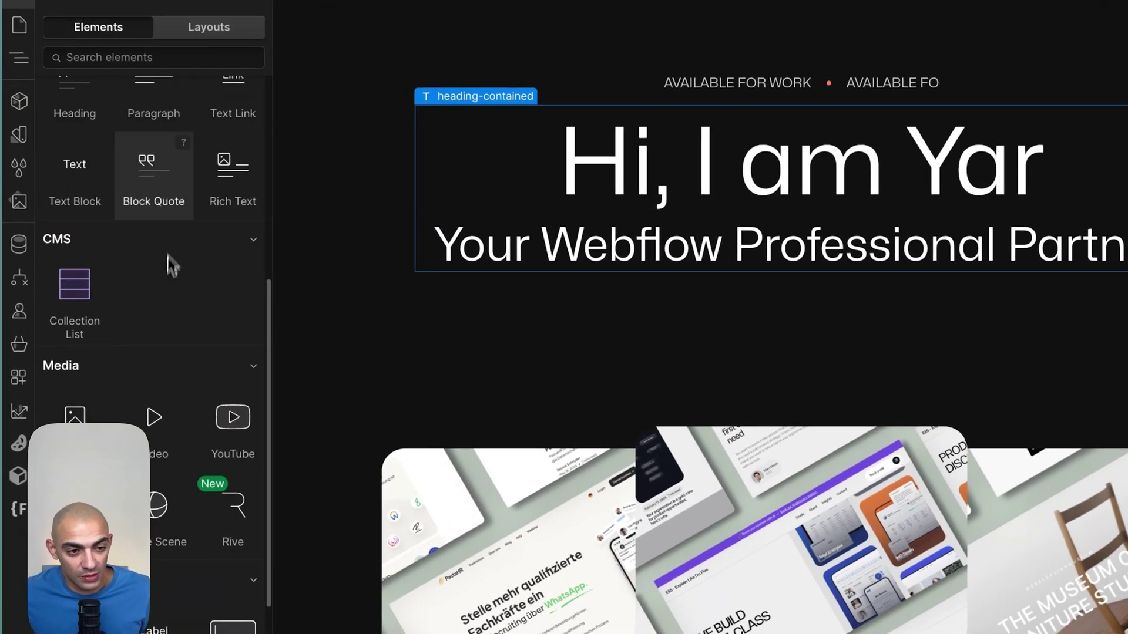
{"action": "scroll", "coordinate": [171, 262], "scroll_direction": "up", "scroll_amount": 6}
{"action": "scroll", "coordinate": [168, 388], "scroll_direction": "up", "scroll_amount": 1}
{"action": "key", "text": "a"}
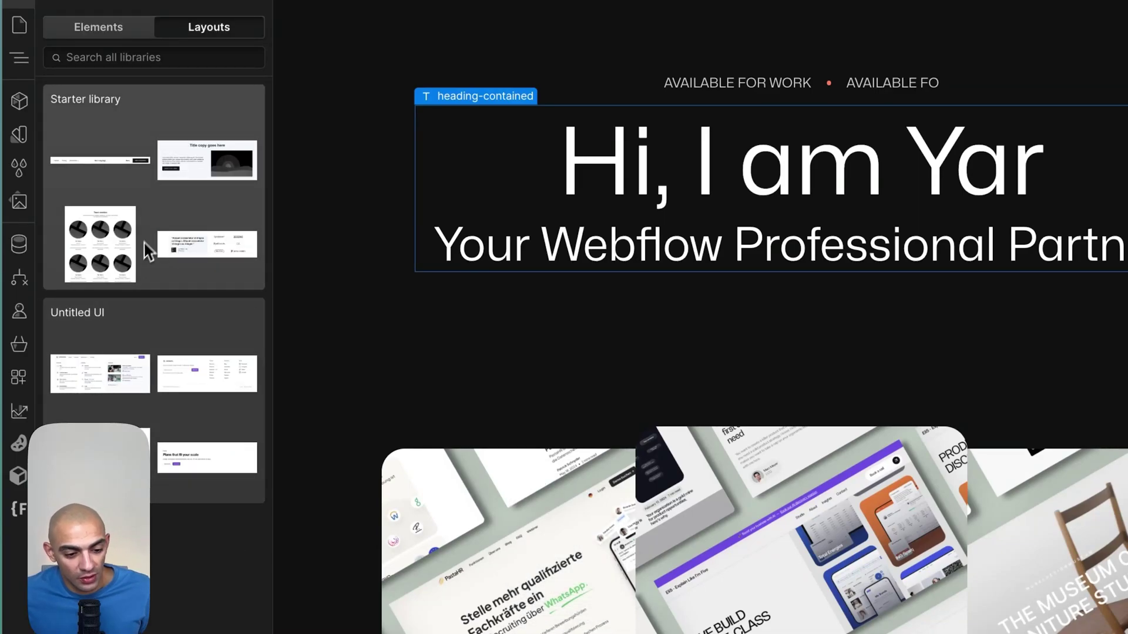
{"action": "key", "text": "a"}
{"action": "key", "text": "a"}
{"action": "key", "text": "a"}
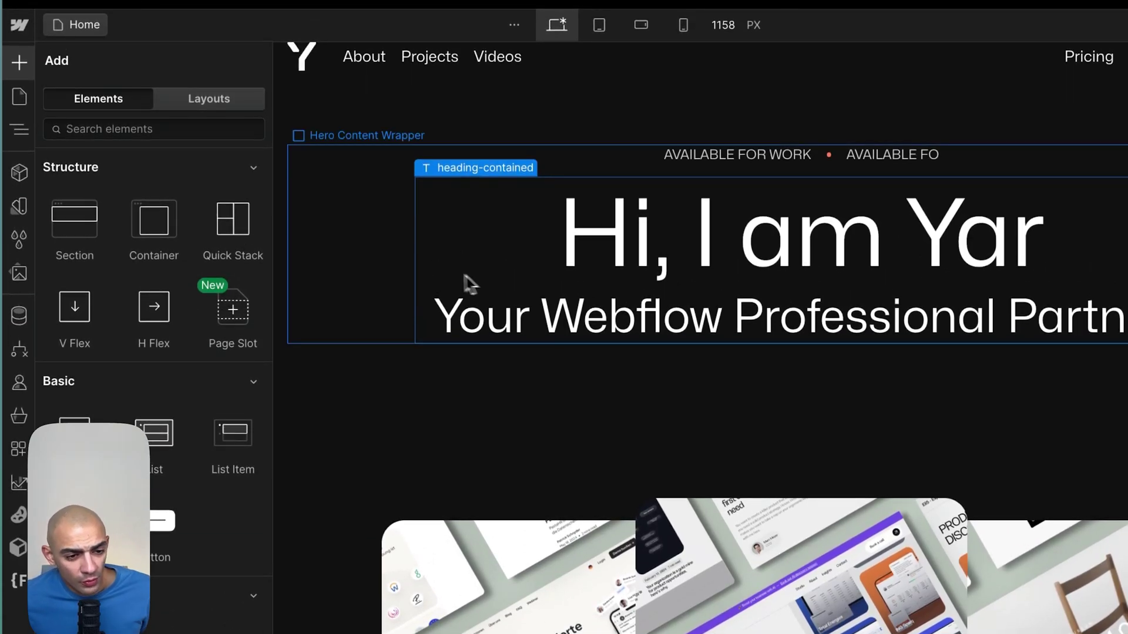
Step: Open and close the project variables, then select the Hero Content Wrapper
{"action": "key", "text": "v"}
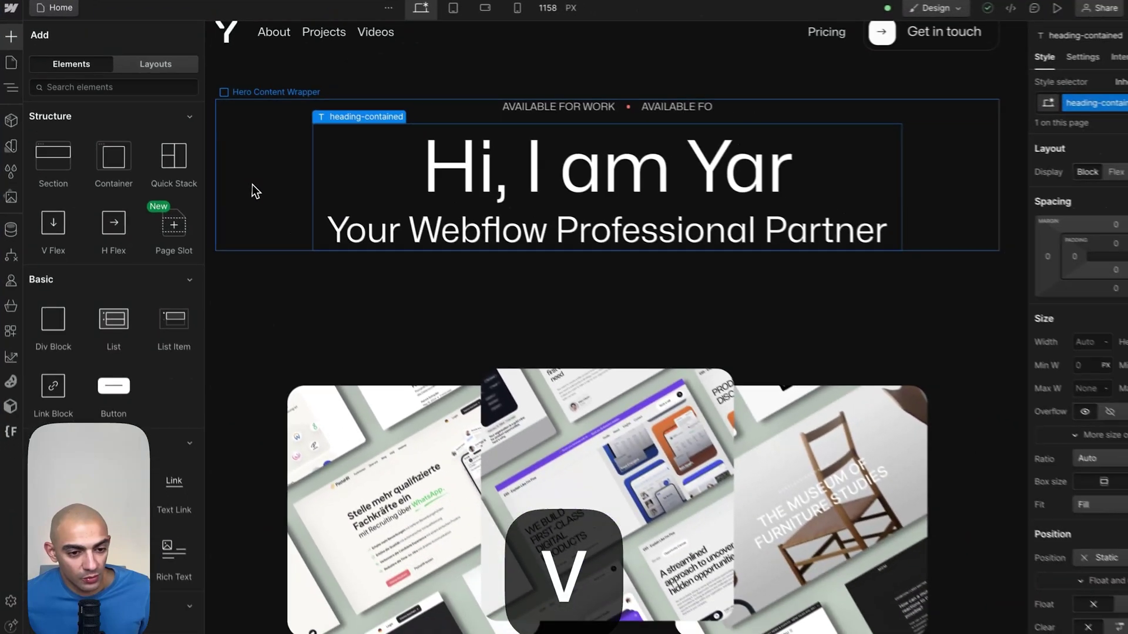
{"action": "scroll", "coordinate": [303, 346], "scroll_direction": "down", "scroll_amount": 5}
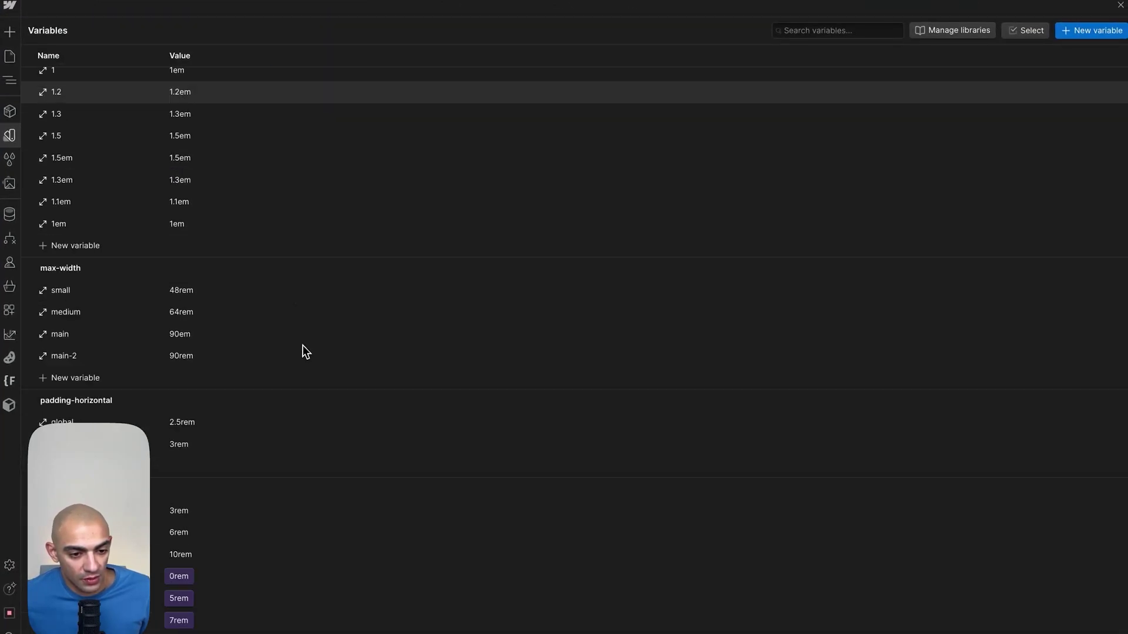
{"action": "scroll", "coordinate": [296, 351], "scroll_direction": "down", "scroll_amount": 6}
{"action": "scroll", "coordinate": [282, 326], "scroll_direction": "up", "scroll_amount": 5}
{"action": "scroll", "coordinate": [251, 265], "scroll_direction": "up", "scroll_amount": 5}
{"action": "key", "text": "Escape"}
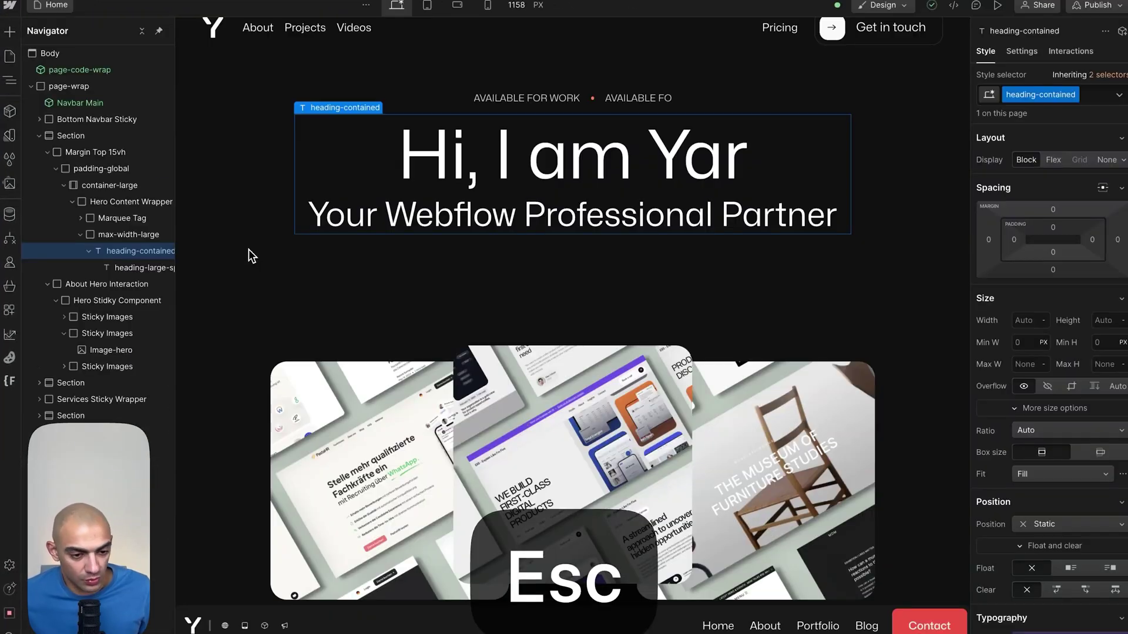
{"action": "key", "text": "v"}
{"action": "key", "text": "v"}
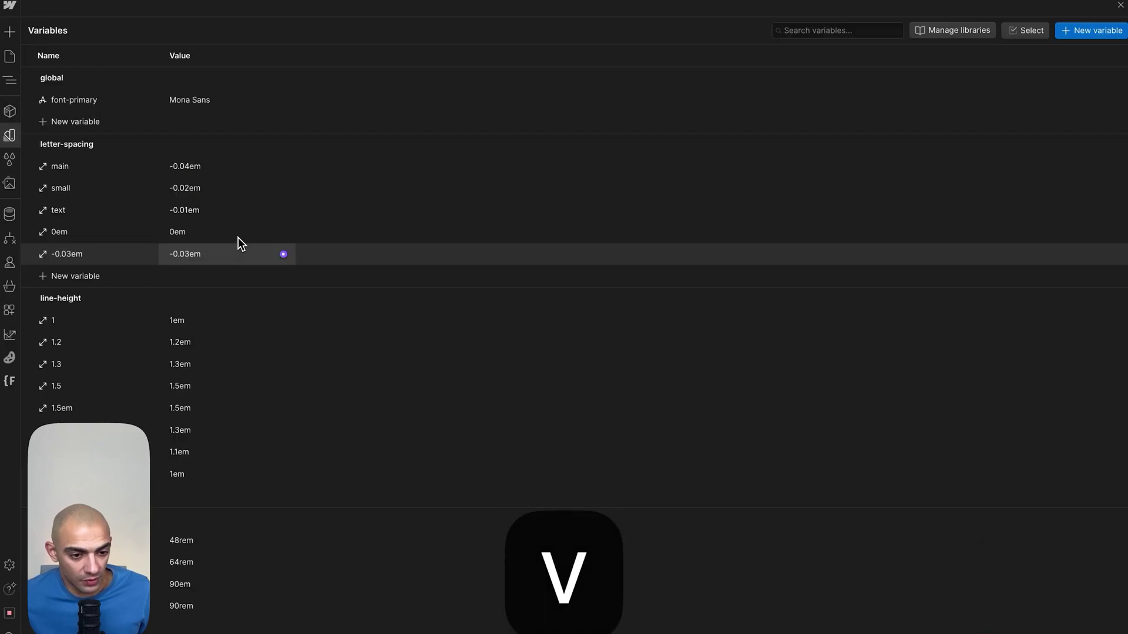
{"action": "left_click", "coordinate": [920, 173]}
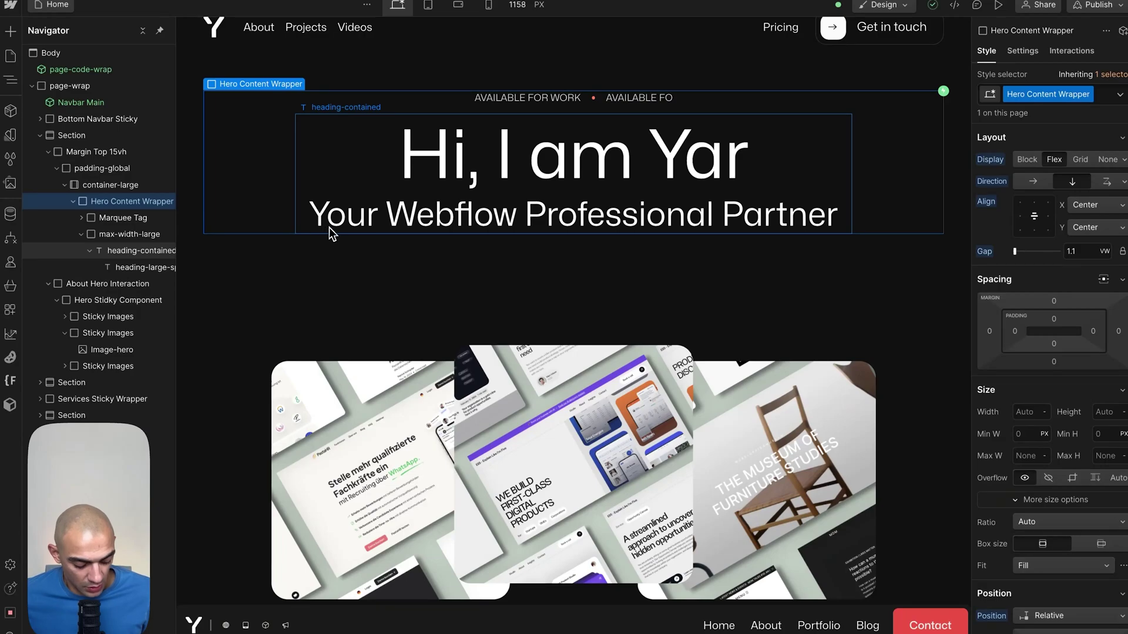
Step: Toggle the Navigator element tree between collapsed and expanded with Option+Z and Option+X
{"action": "key", "text": "alt+z"}
{"action": "key", "text": "alt+z"}
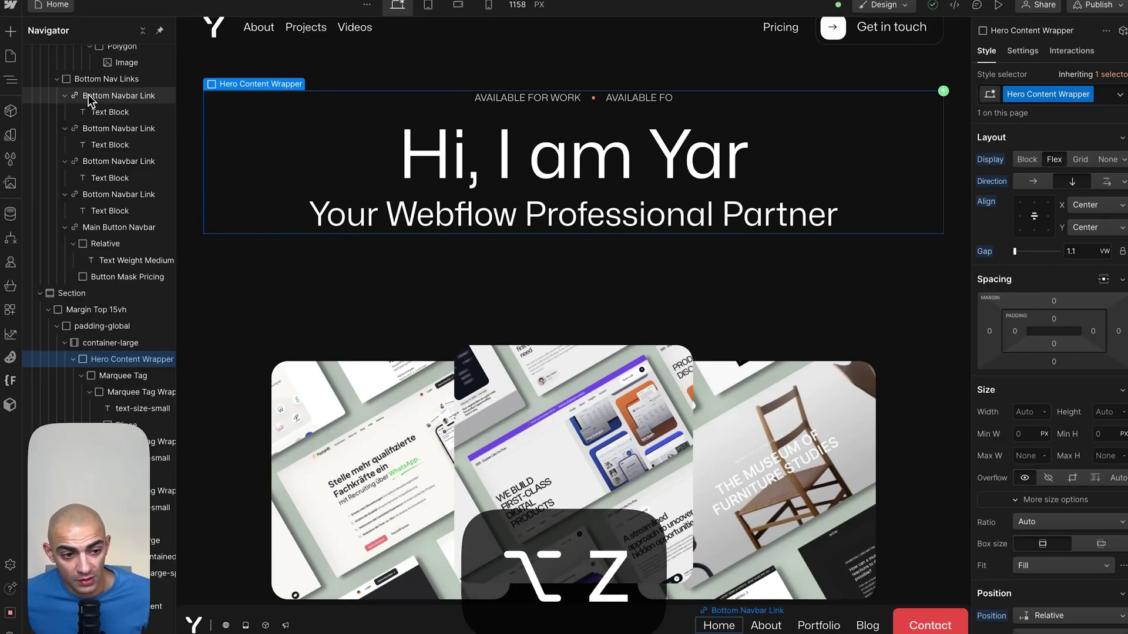
{"action": "key", "text": "alt+z"}
{"action": "key", "text": "alt+x"}
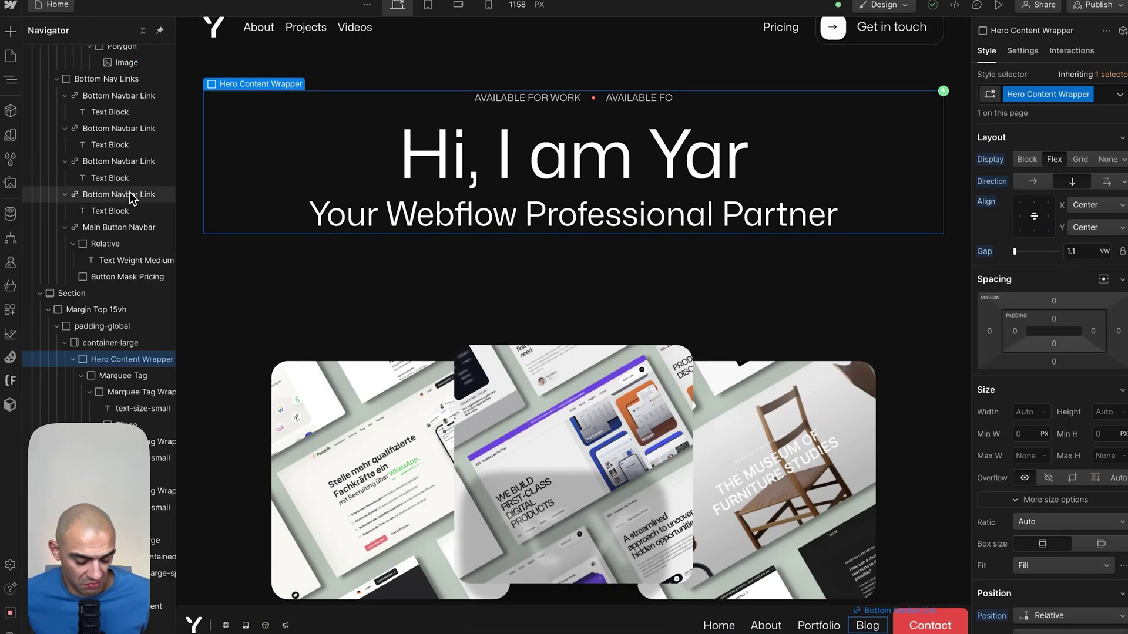
{"action": "key", "text": "alt+z"}
{"action": "key", "text": "alt+z"}
{"action": "key", "text": "alt+z"}
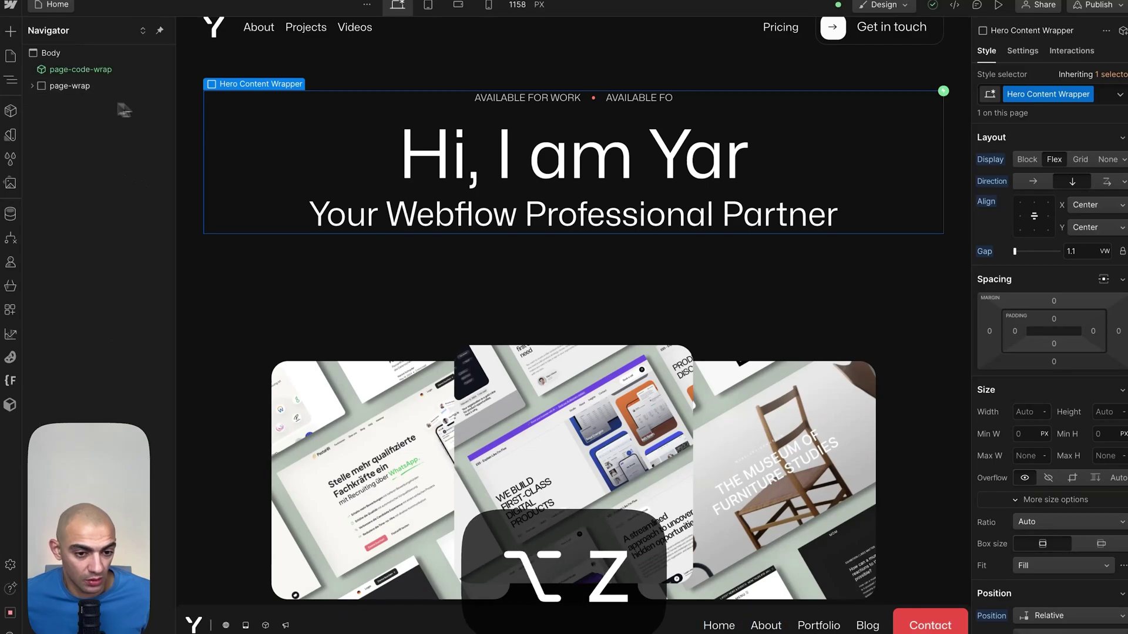
Step: Select Navbar Main, expand every tree branch, and select the Hero Content Wrapper
{"action": "key", "text": "alt+z"}
{"action": "left_click", "coordinate": [94, 103]}
{"action": "key", "text": "alt+z"}
{"action": "key", "text": "alt+z"}
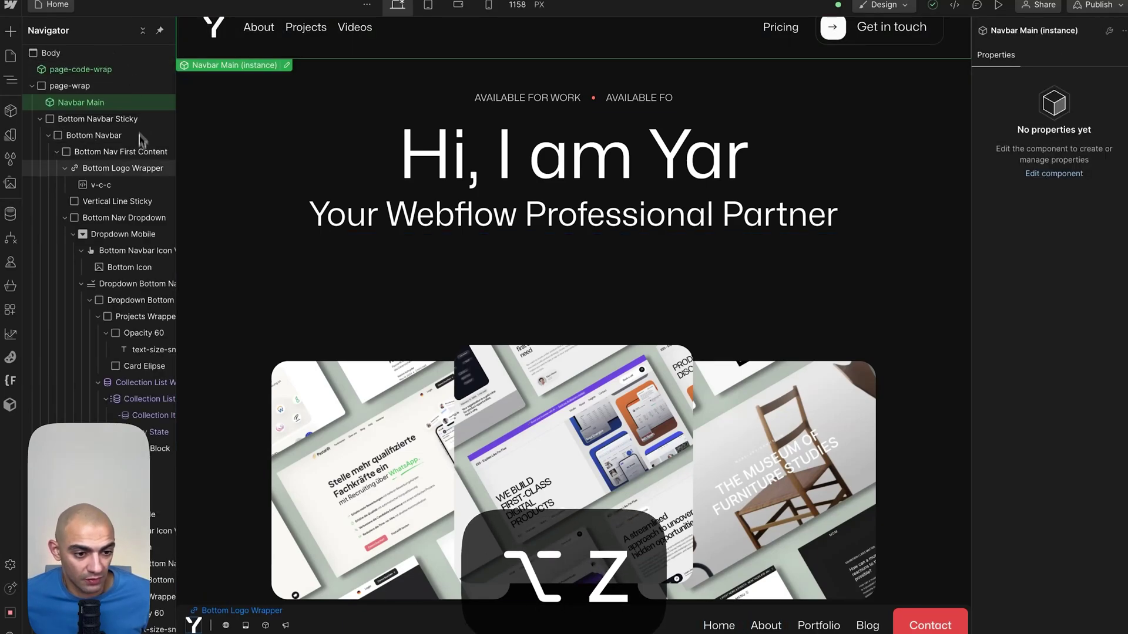
{"action": "key", "text": "alt+z"}
{"action": "left_click", "coordinate": [220, 221]}
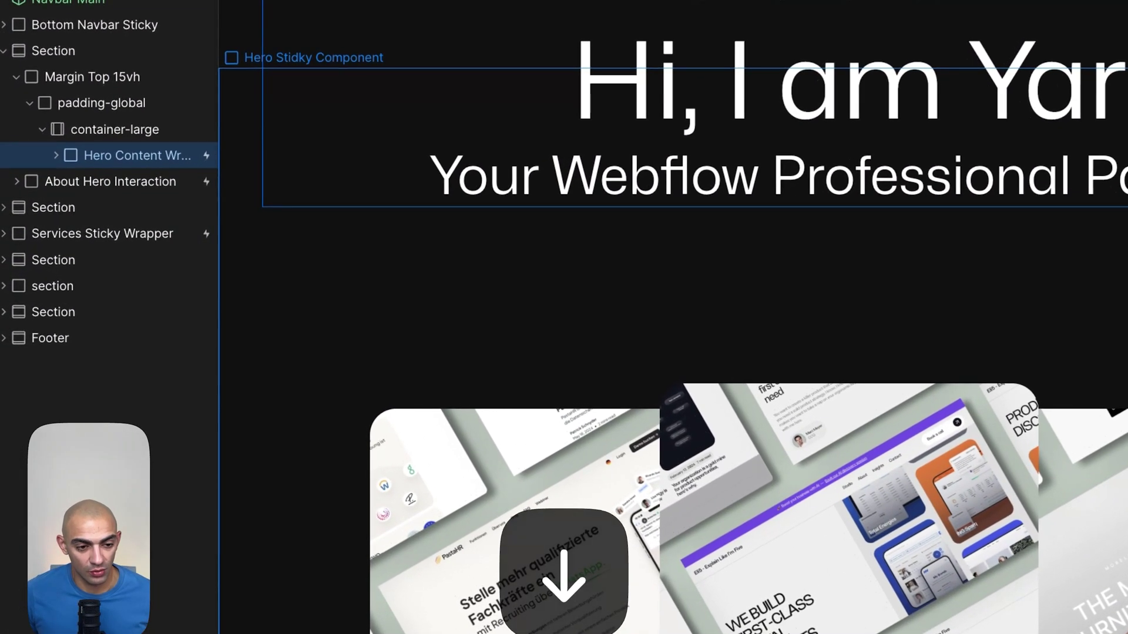
Step: Step down into Marquee Tag Wrap's text-size-small and alternate with its sibling Elipse
{"action": "key", "text": "Down"}
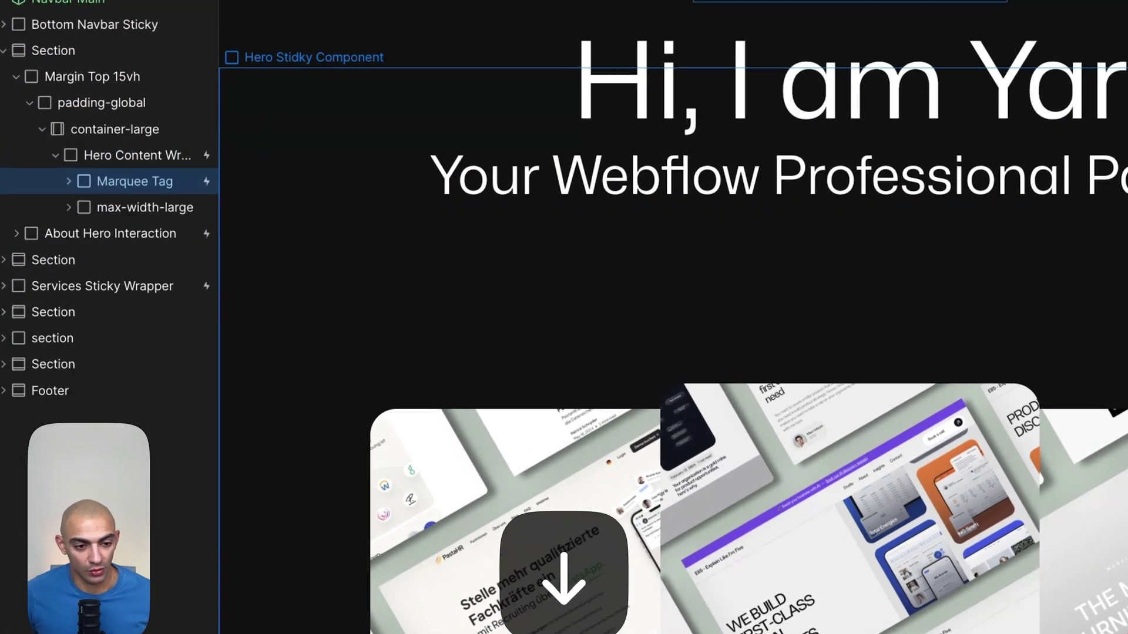
{"action": "key", "text": "Down"}
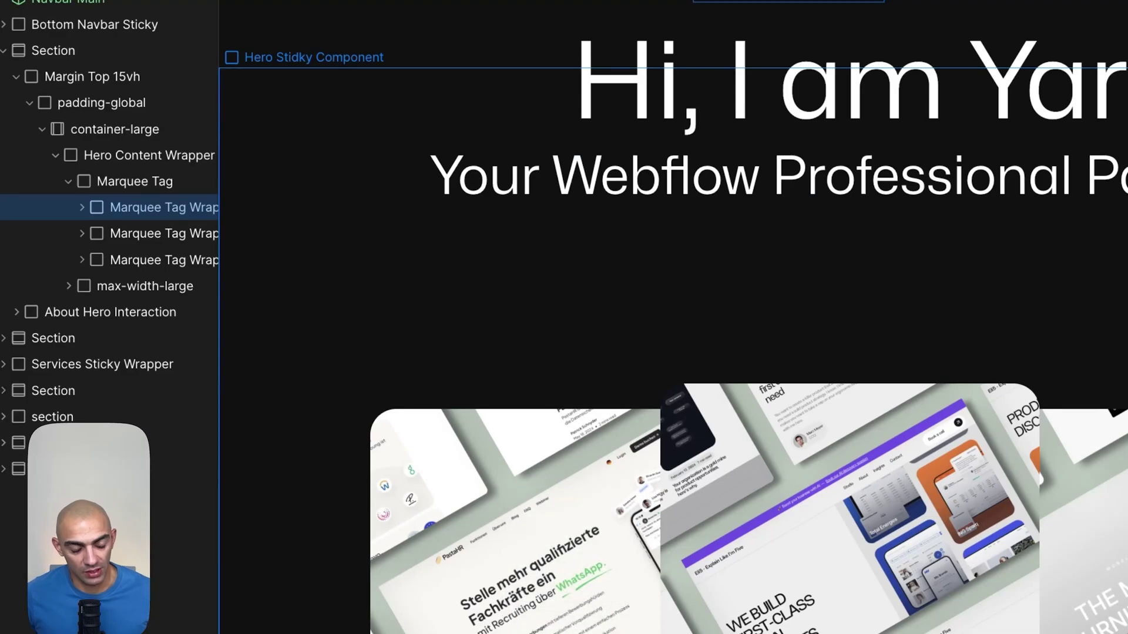
{"action": "key", "text": "Down"}
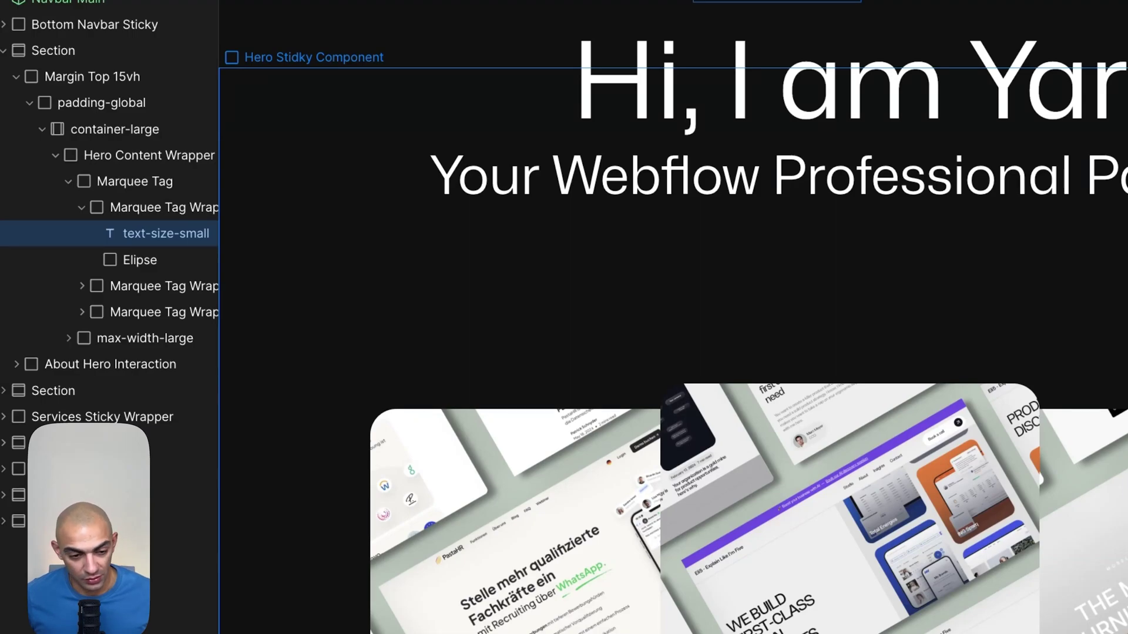
{"action": "key", "text": "Right"}
{"action": "key", "text": "Left"}
{"action": "key", "text": "Right"}
{"action": "key", "text": "Left"}
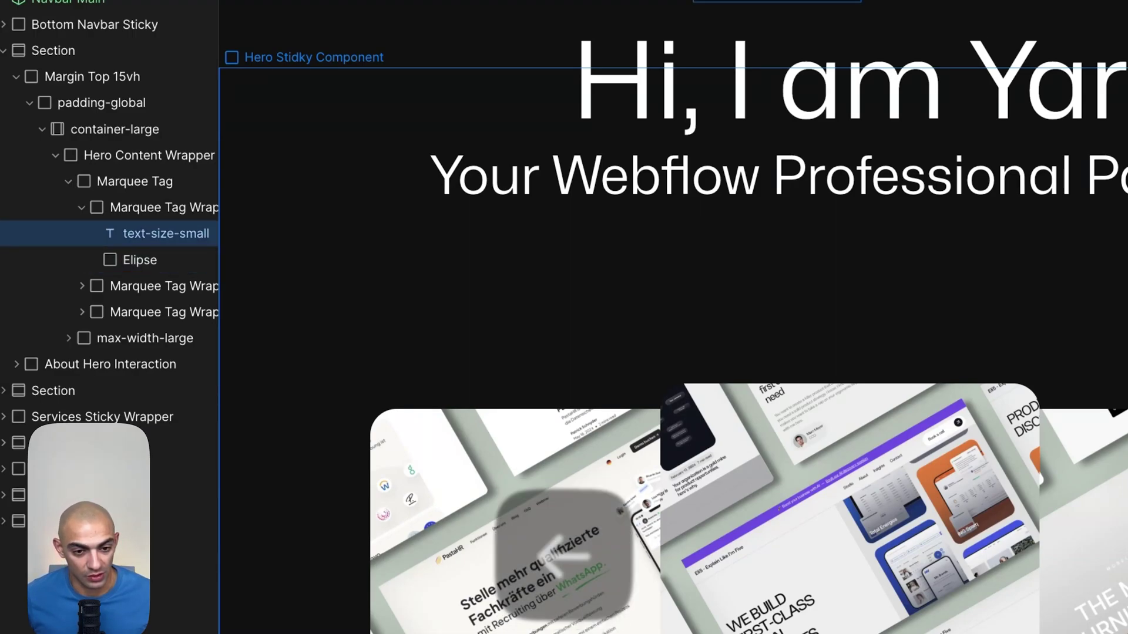
{"action": "key", "text": "Right"}
{"action": "key", "text": "Left"}
{"action": "key", "text": "Right"}
{"action": "key", "text": "Left"}
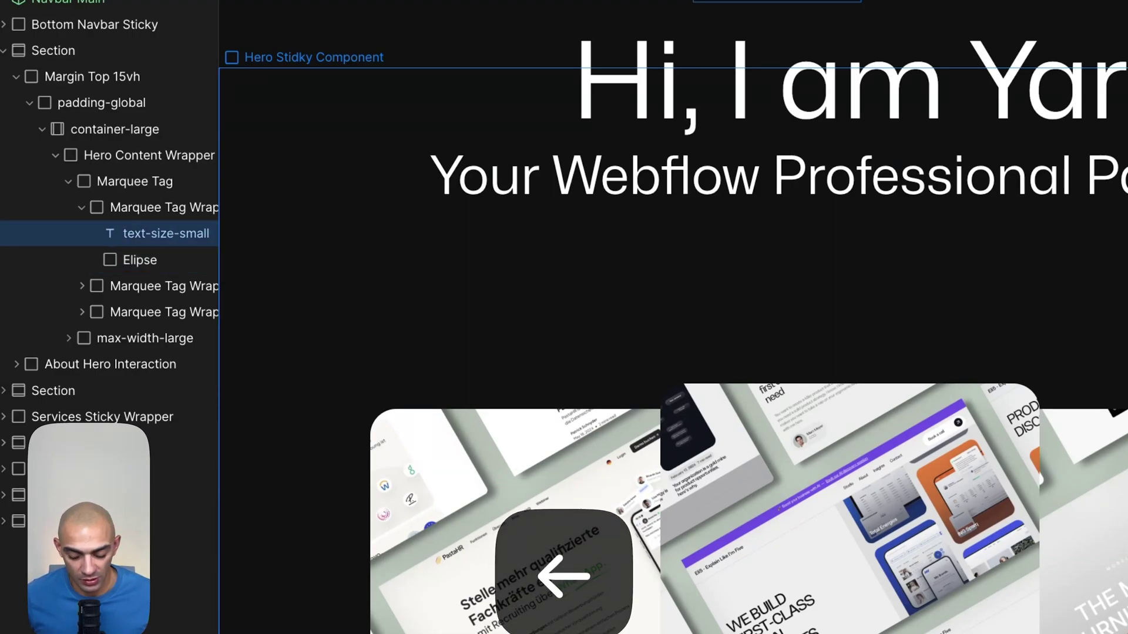
Step: Climb up to container-large and the Section, then move through later sections to the CTA
{"action": "key", "text": "Up"}
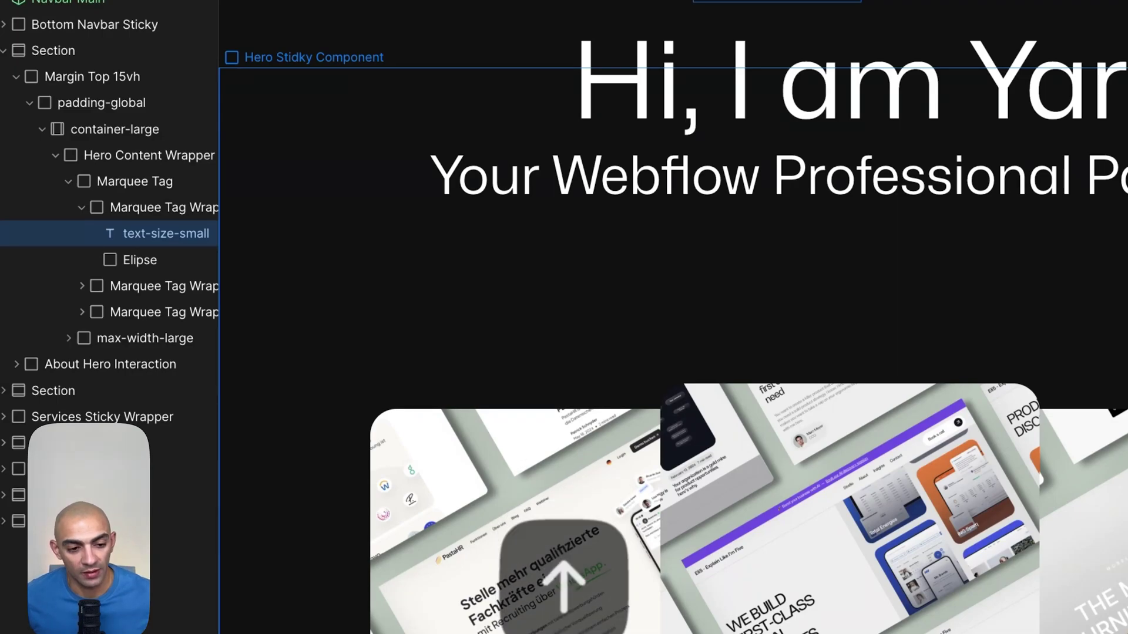
{"action": "key", "text": "Up"}
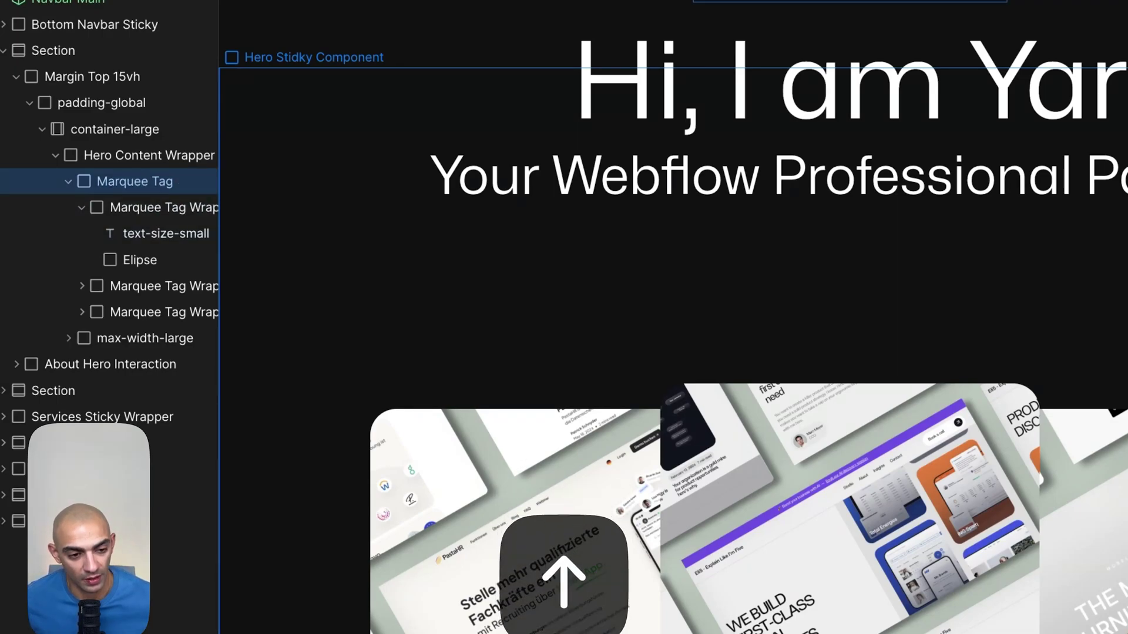
{"action": "key", "text": "Up"}
{"action": "key", "text": "Up"}
{"action": "key", "text": "Down"}
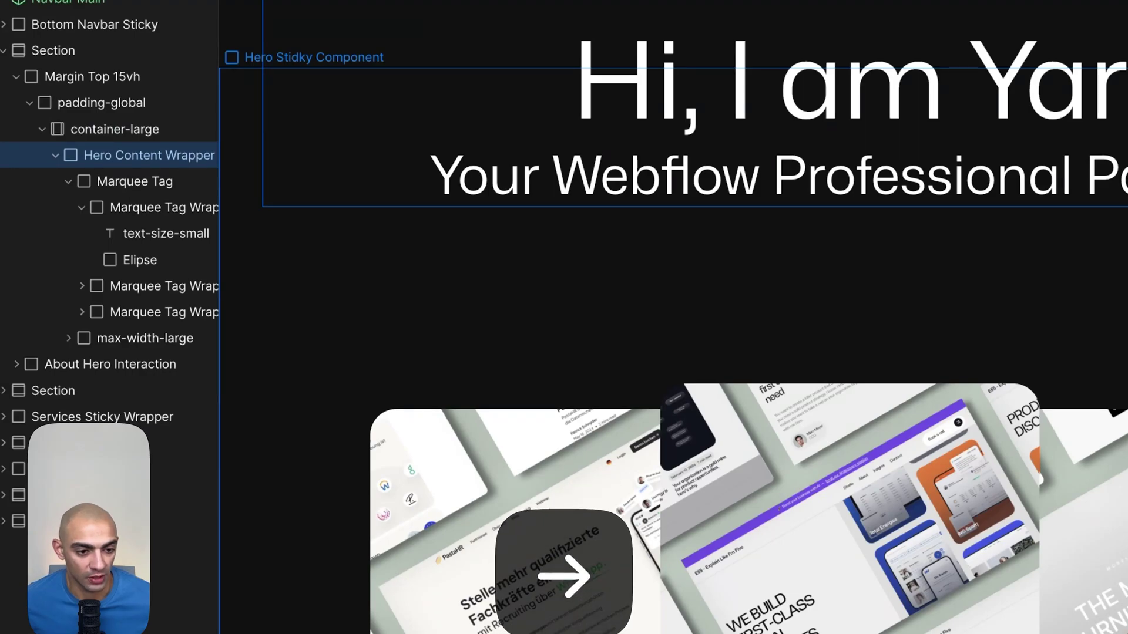
{"action": "key", "text": "Left"}
{"action": "key", "text": "Up"}
{"action": "key", "text": "Right"}
{"action": "key", "text": "Right"}
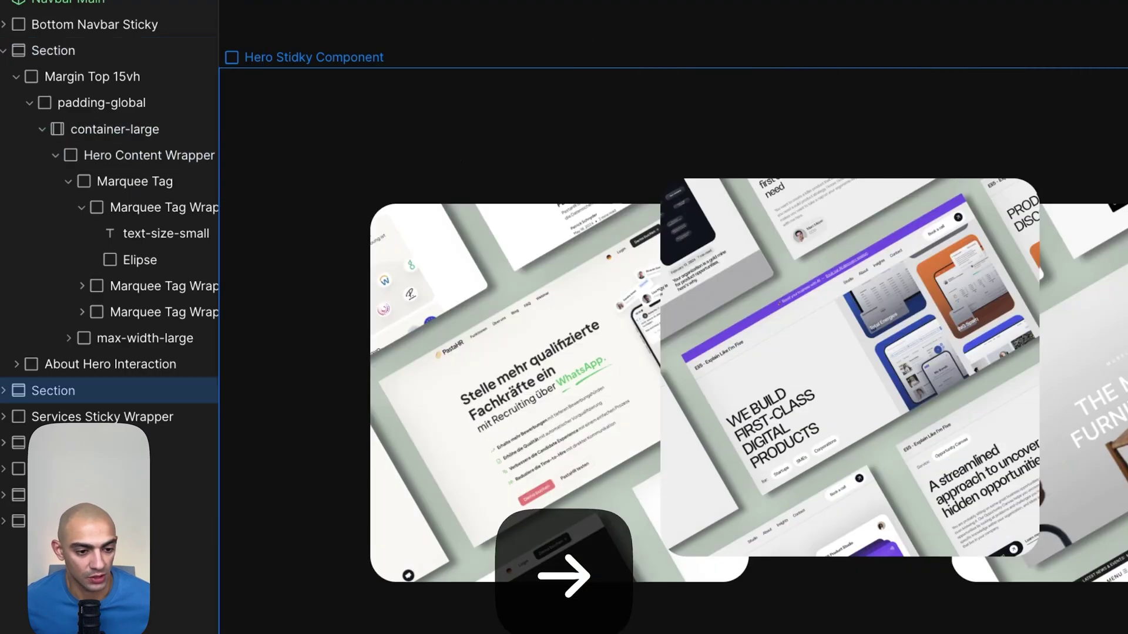
{"action": "key", "text": "Right"}
{"action": "key", "text": "Right"}
{"action": "key", "text": "Left"}
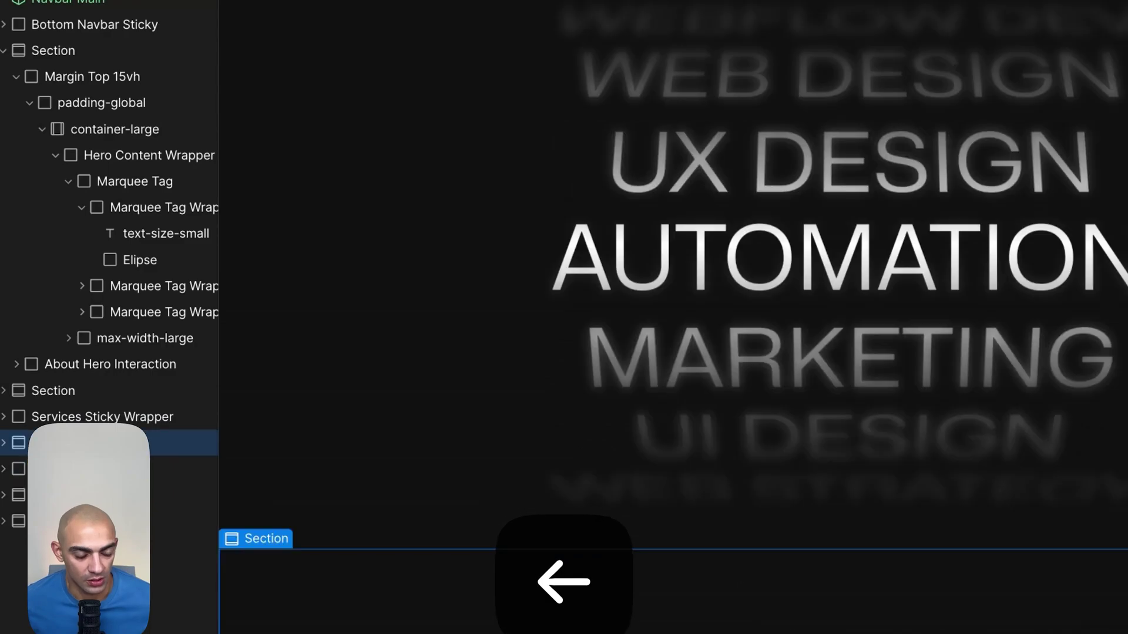
{"action": "key", "text": "Left"}
{"action": "key", "text": "Right"}
{"action": "key", "text": "Right"}
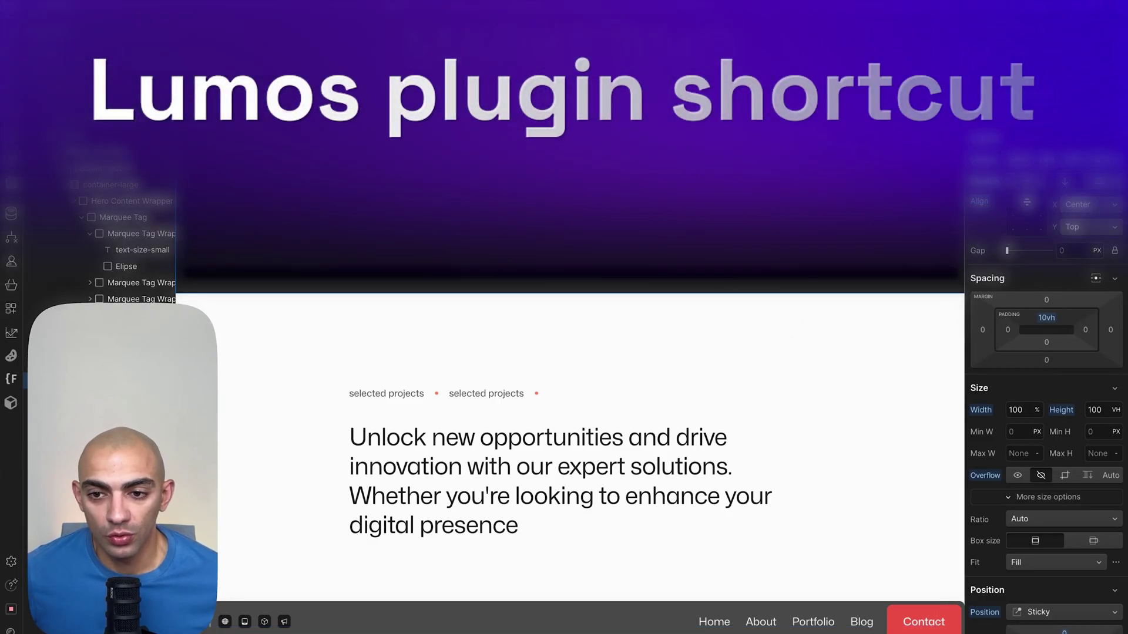
{"action": "left_click", "coordinate": [1078, 37]}
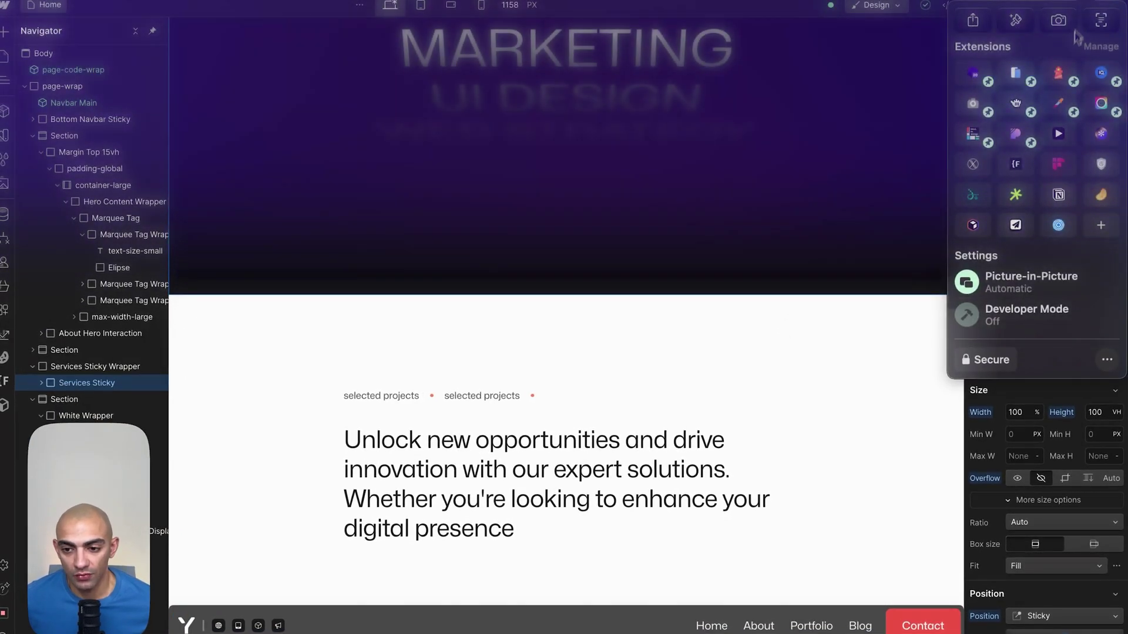
{"action": "right_click", "coordinate": [1019, 196]}
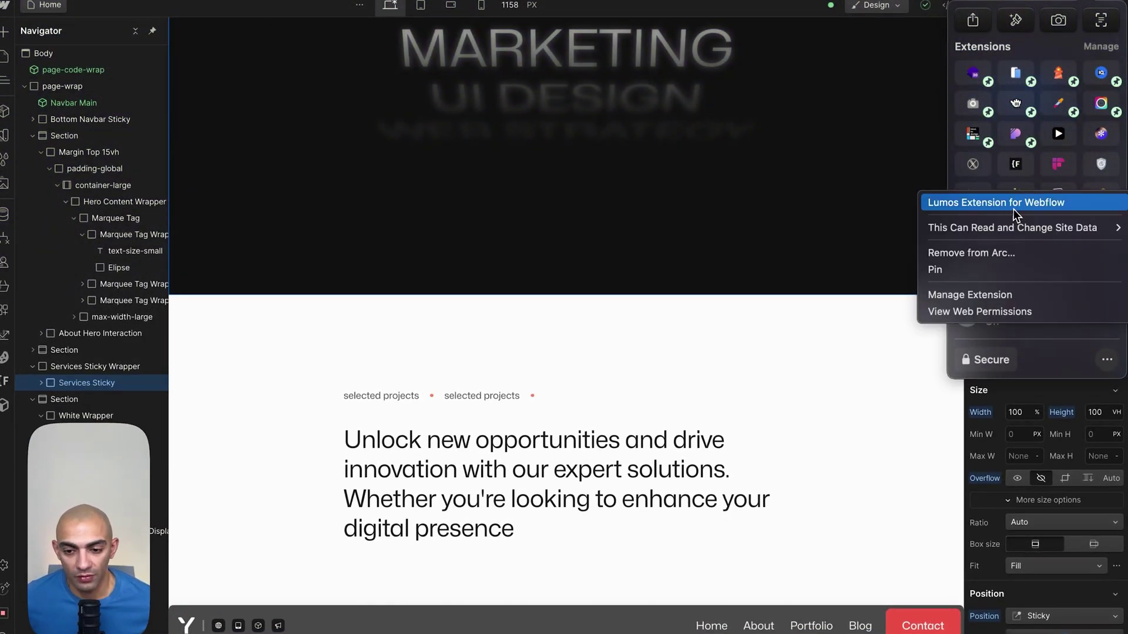
{"action": "left_click", "coordinate": [755, 245]}
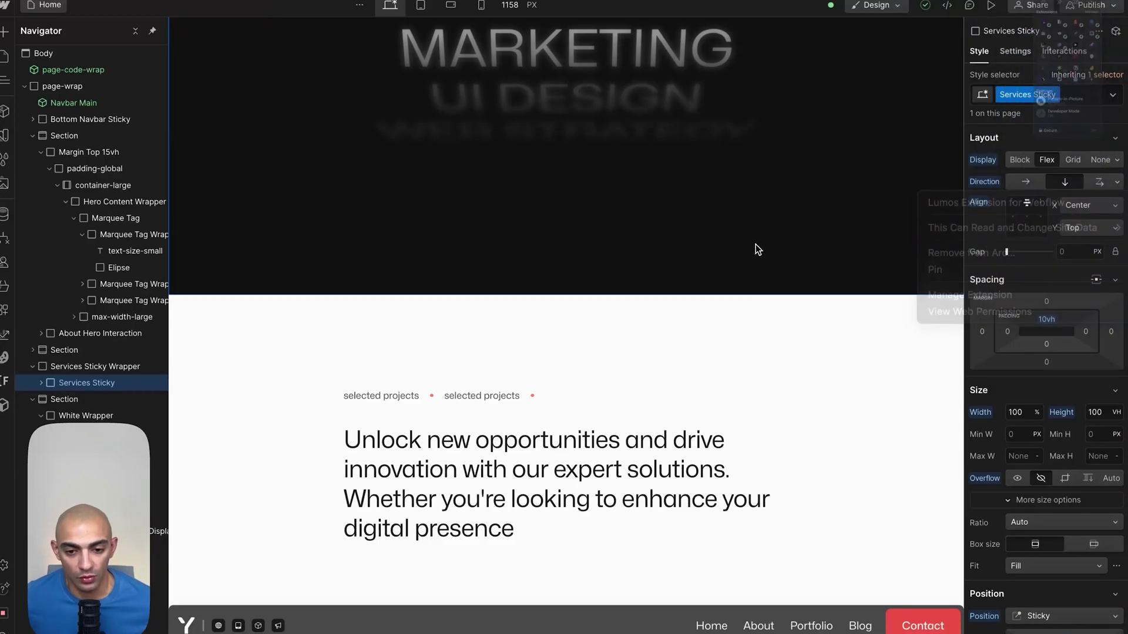
{"action": "left_click", "coordinate": [850, 300]}
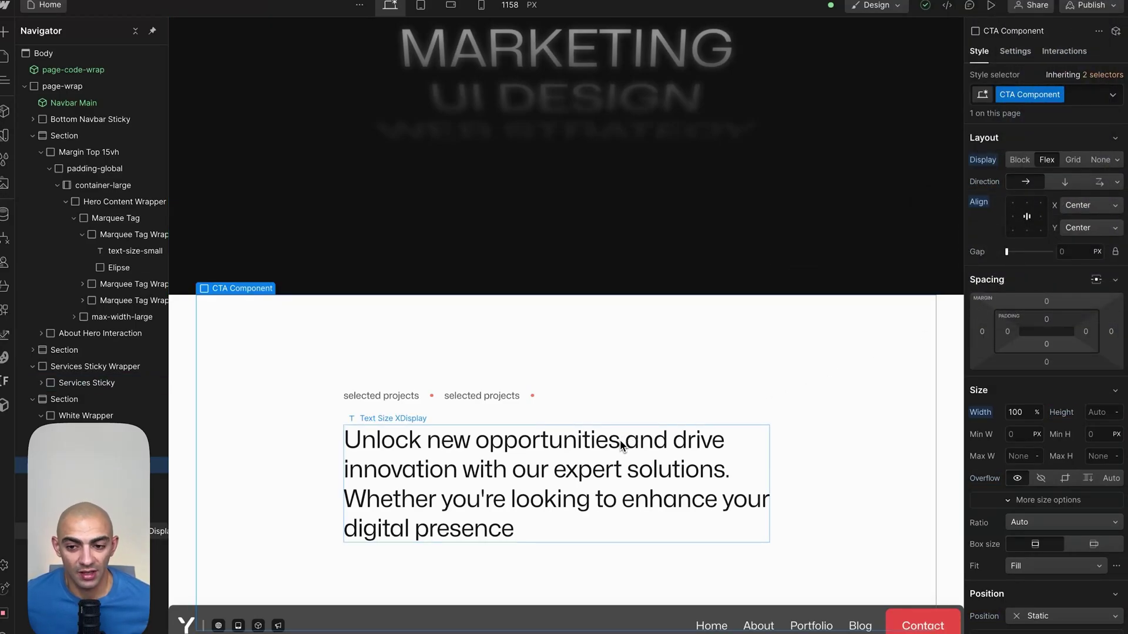
{"action": "left_click", "coordinate": [629, 441]}
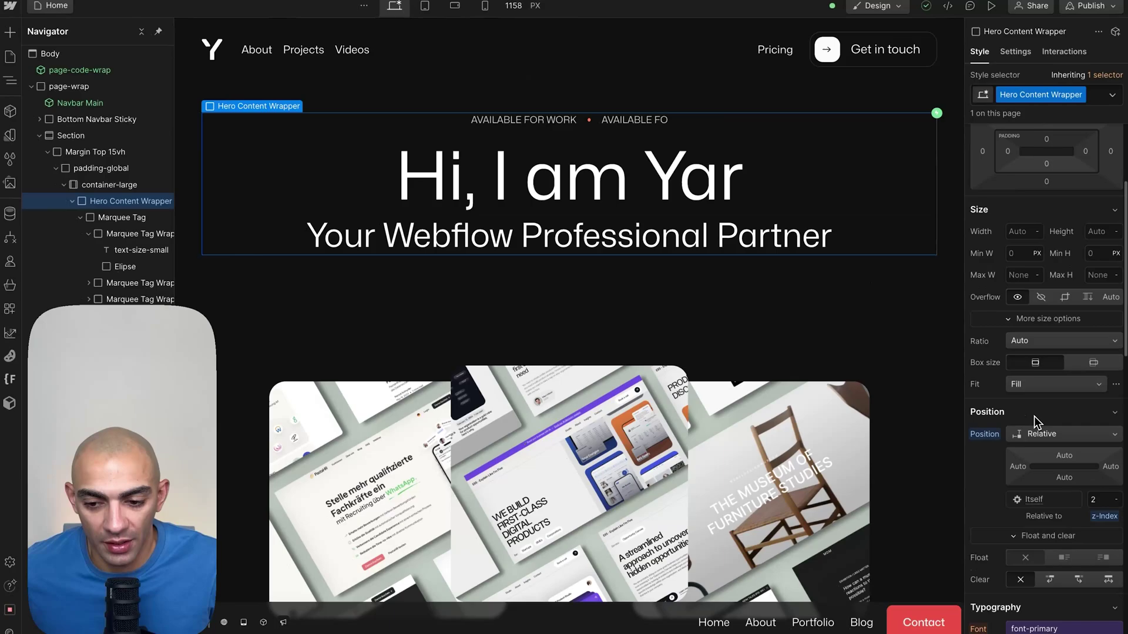
{"action": "scroll", "coordinate": [1071, 473], "scroll_direction": "down", "scroll_amount": 3}
Step: Convert the heading's 24px size to rem, undo it, and reselect the Hero Content Wrapper
{"action": "left_click", "coordinate": [1014, 330]}
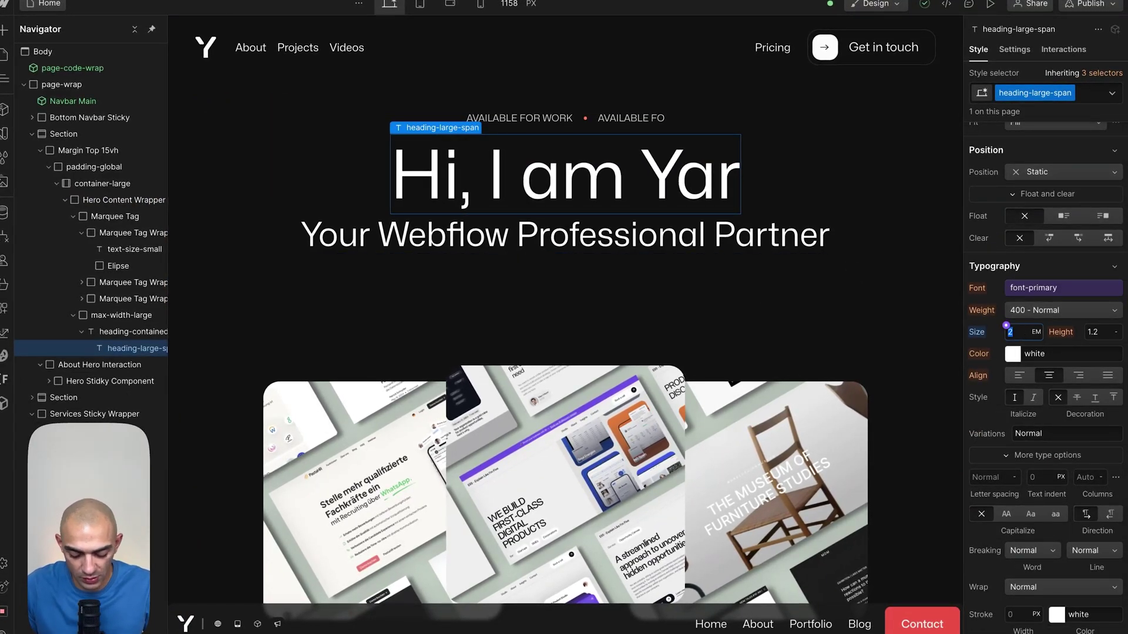
{"action": "type", "text": "24"}
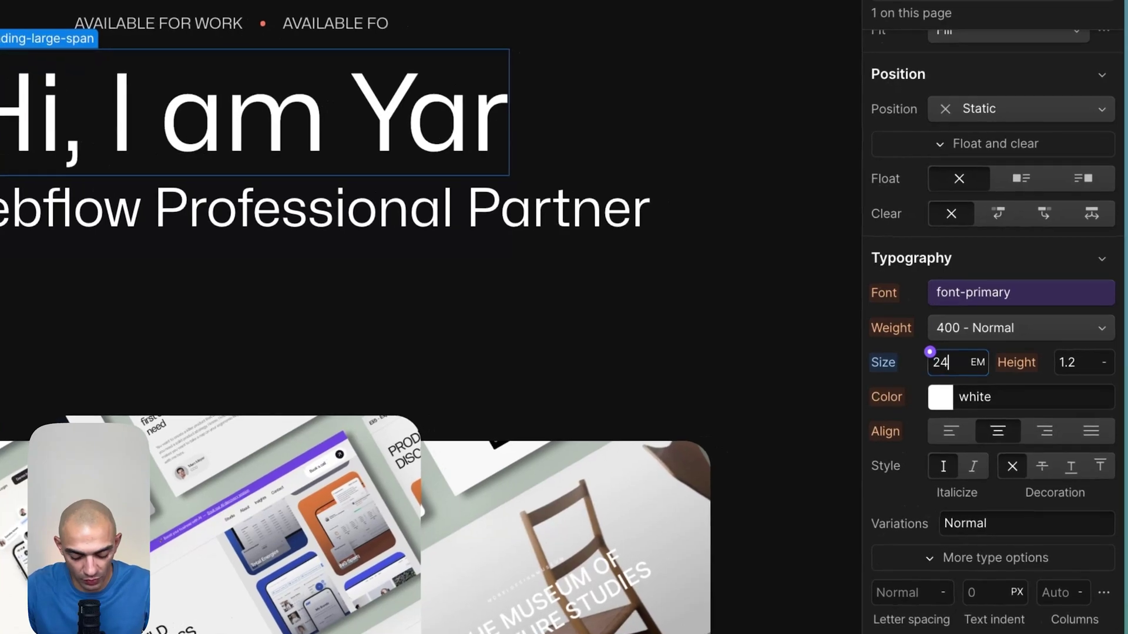
{"action": "type", "text": "pxrem"}
{"action": "key", "text": "Return"}
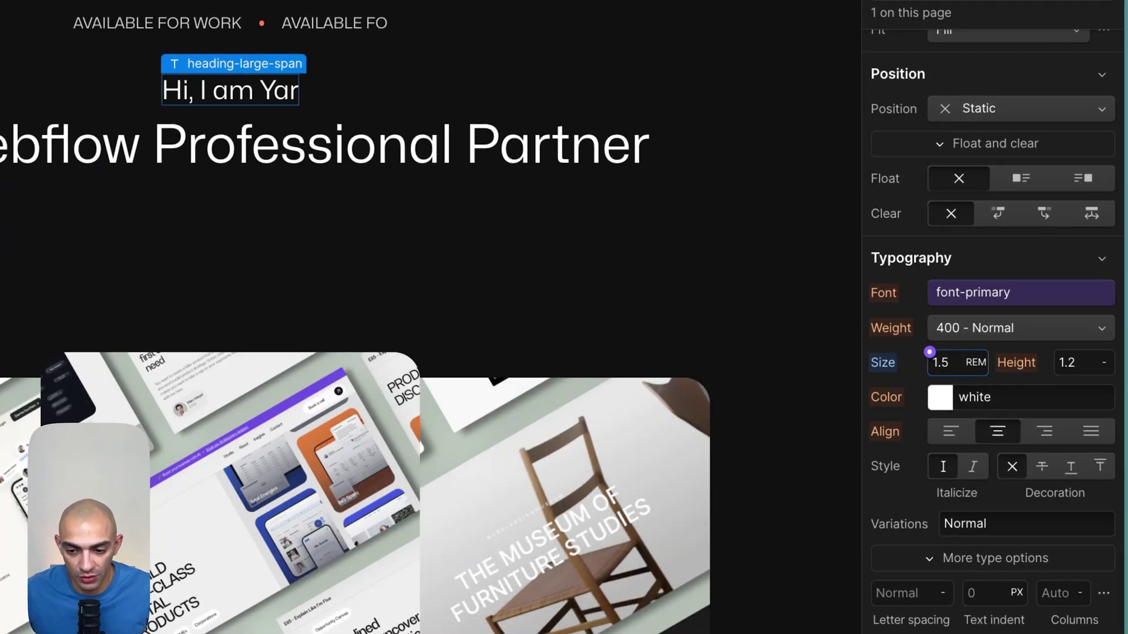
{"action": "key", "text": "super+z"}
{"action": "left_click", "coordinate": [250, 195]}
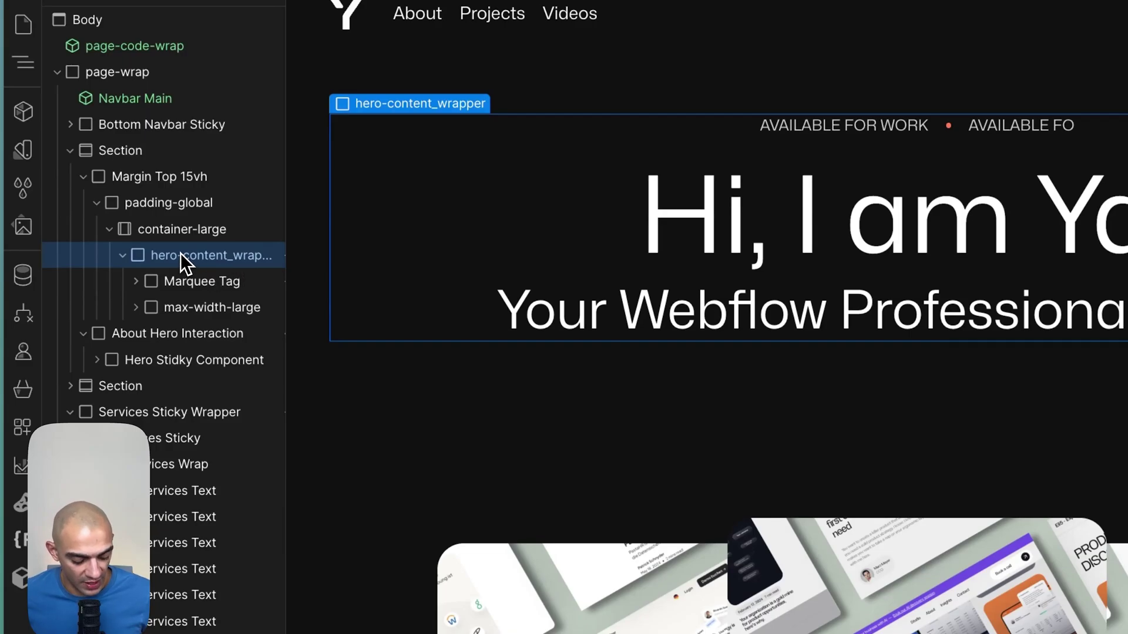
{"action": "key", "text": "a"}
{"action": "left_click", "coordinate": [80, 325]}
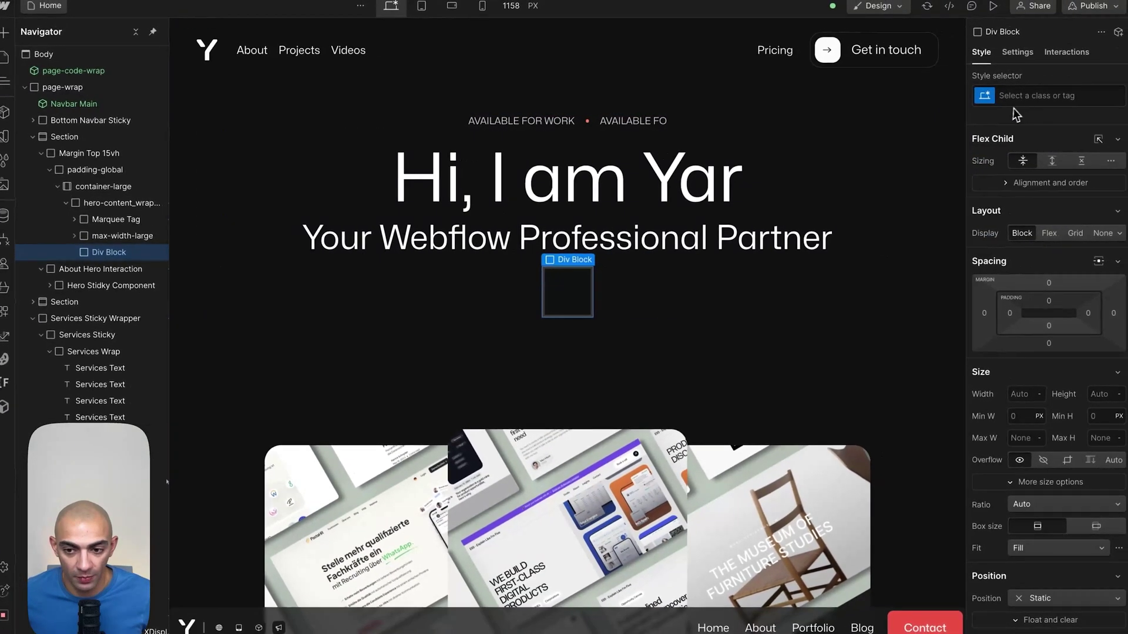
{"action": "left_click", "coordinate": [1031, 101]}
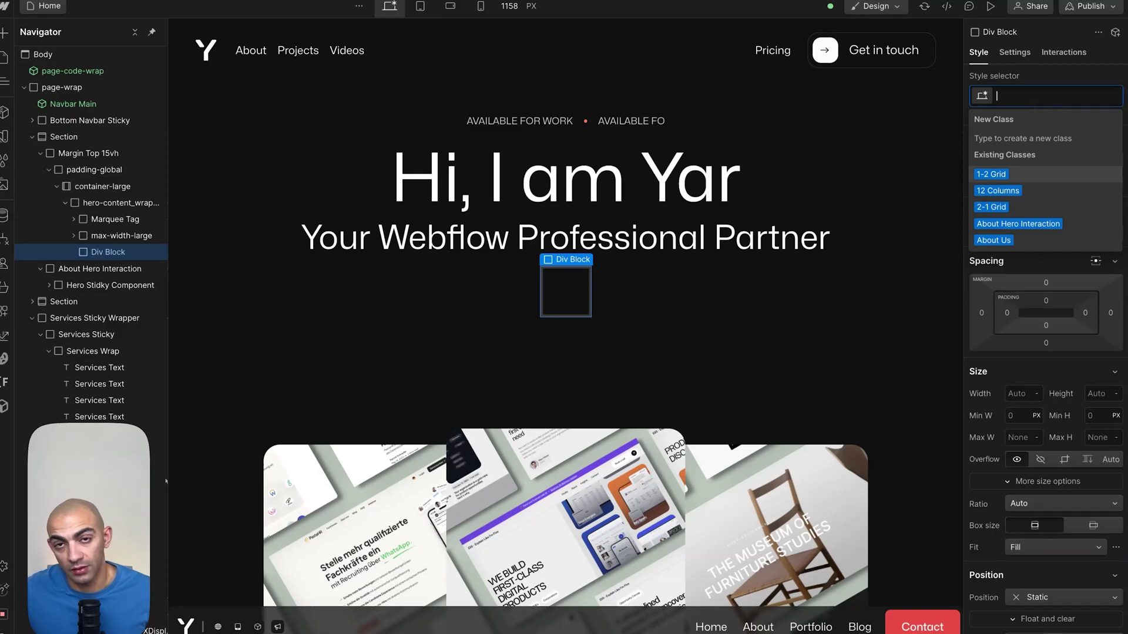
{"action": "type", "text": "hero-content_"}
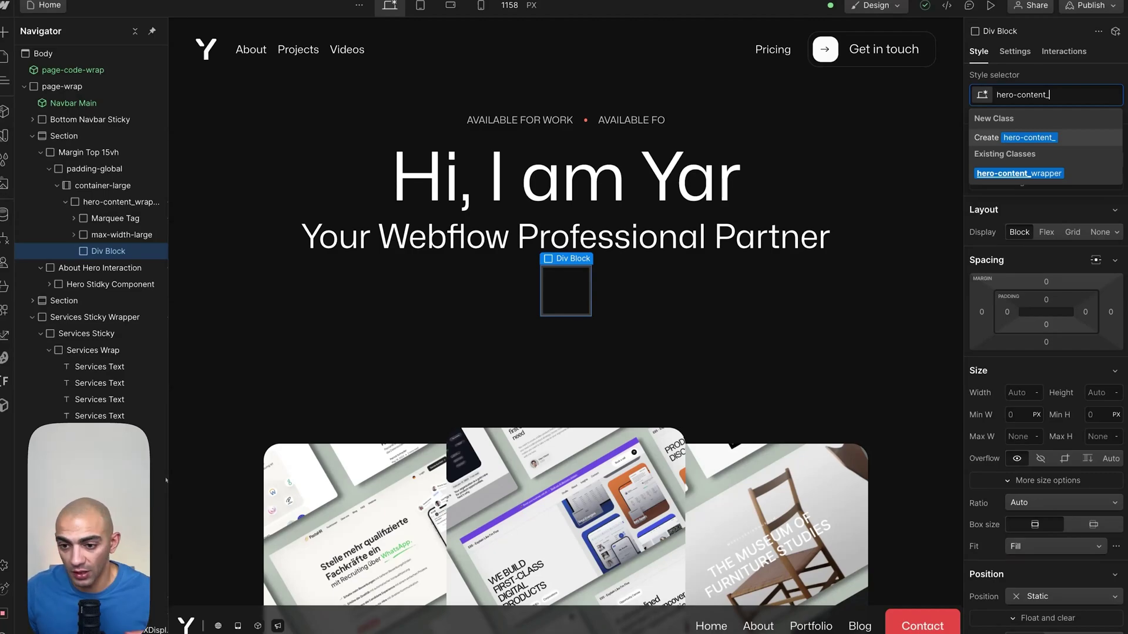
{"action": "key", "text": "Escape"}
{"action": "key", "text": "Delete"}
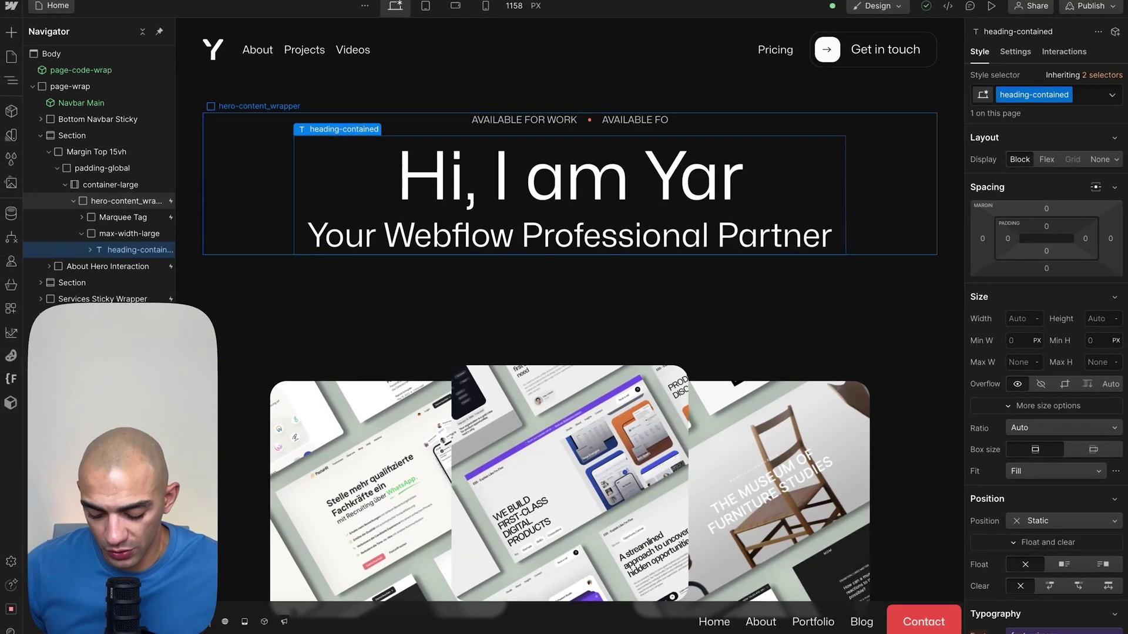
Step: Open the Keyboard Shortcuts dialog with Shift+?
{"action": "key", "text": "shift+question"}
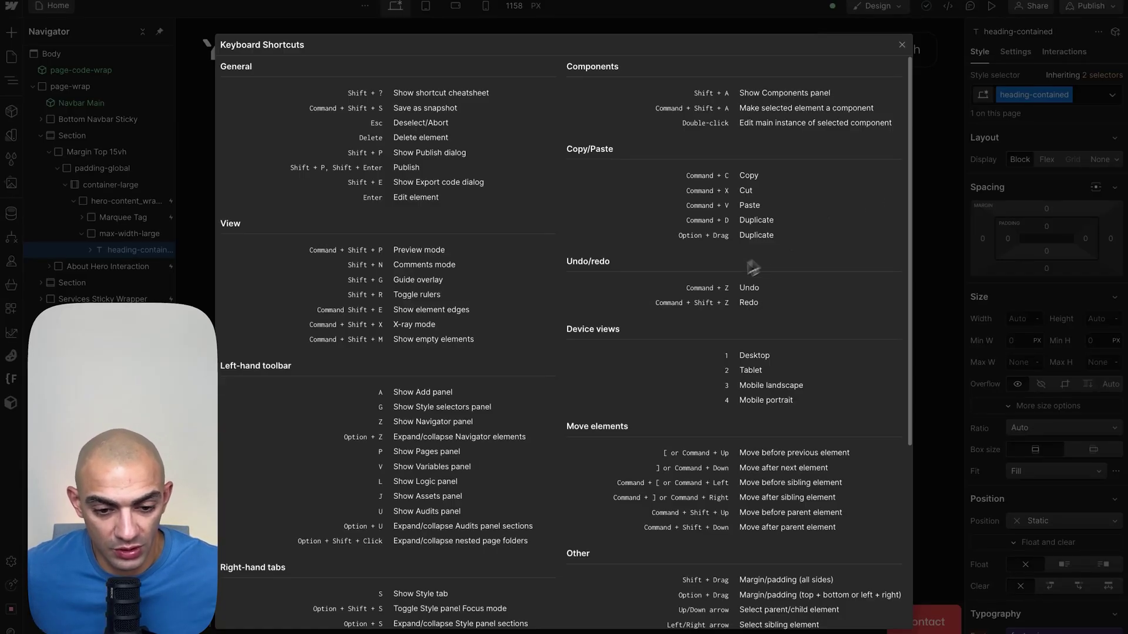
{"action": "scroll", "coordinate": [553, 425], "scroll_direction": "down", "scroll_amount": 5}
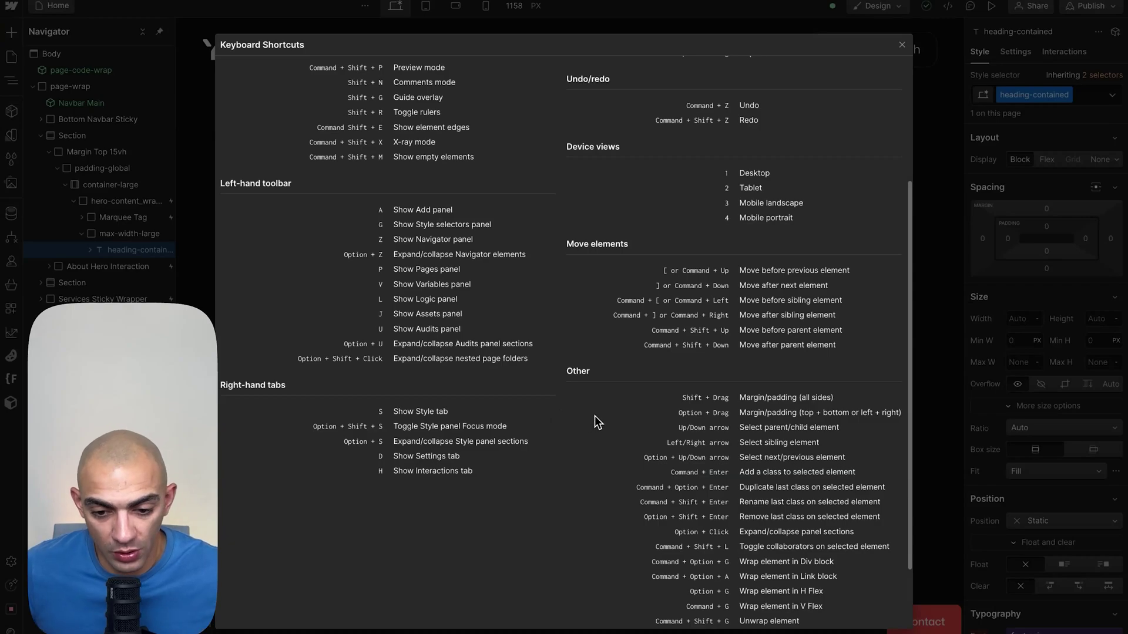
{"action": "scroll", "coordinate": [599, 417], "scroll_direction": "down", "scroll_amount": 1}
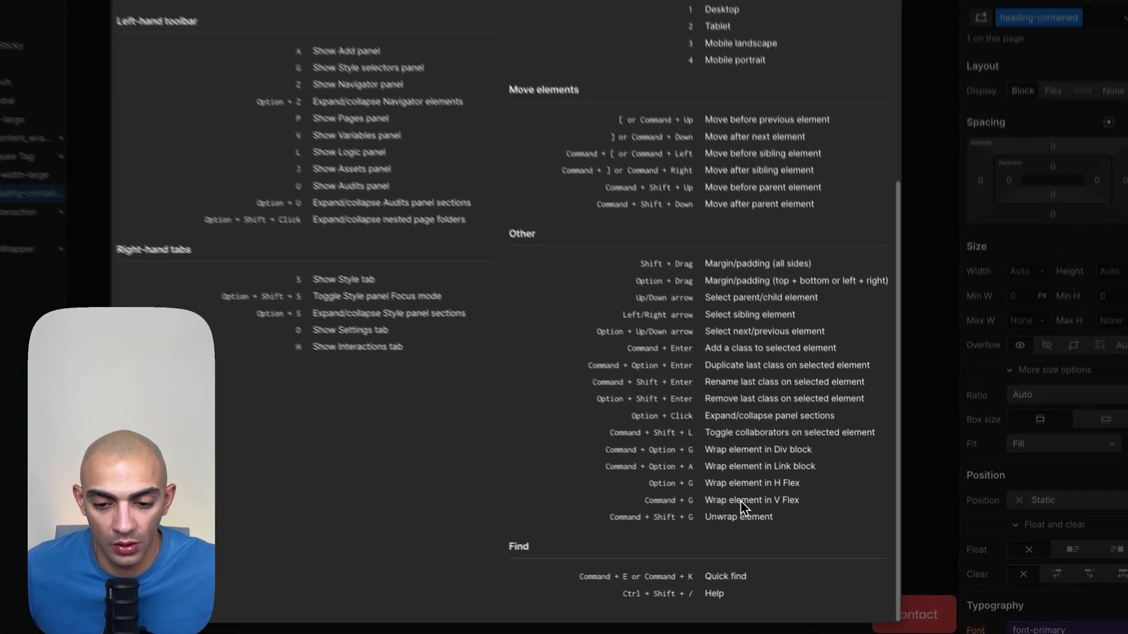
{"action": "scroll", "coordinate": [731, 370], "scroll_direction": "up", "scroll_amount": 1}
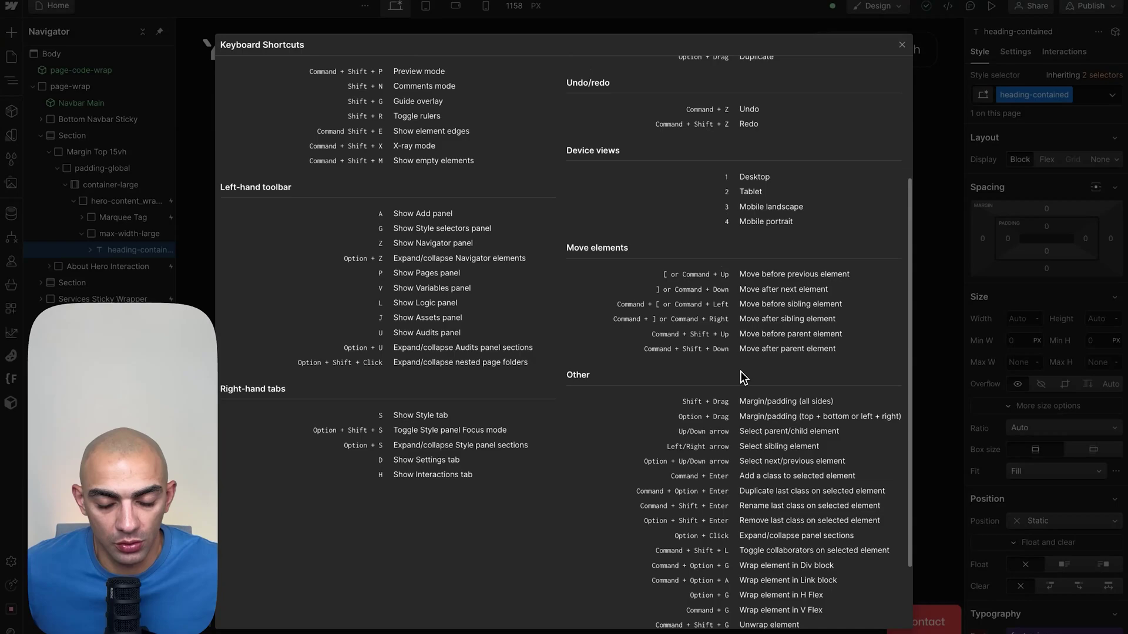
{"action": "scroll", "coordinate": [742, 377], "scroll_direction": "up", "scroll_amount": 4}
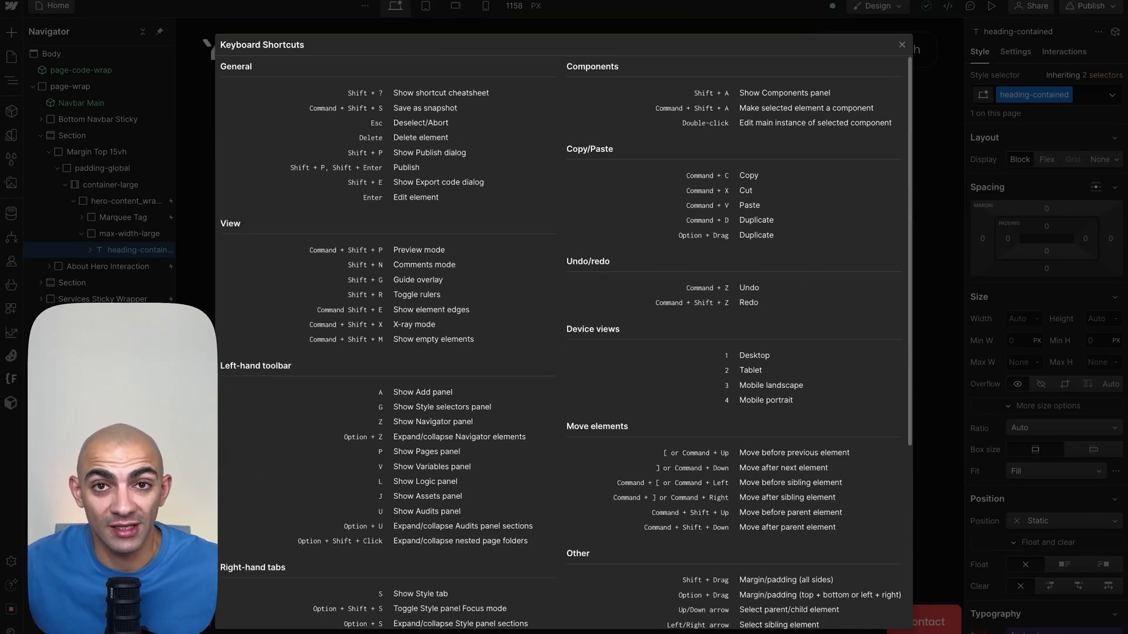